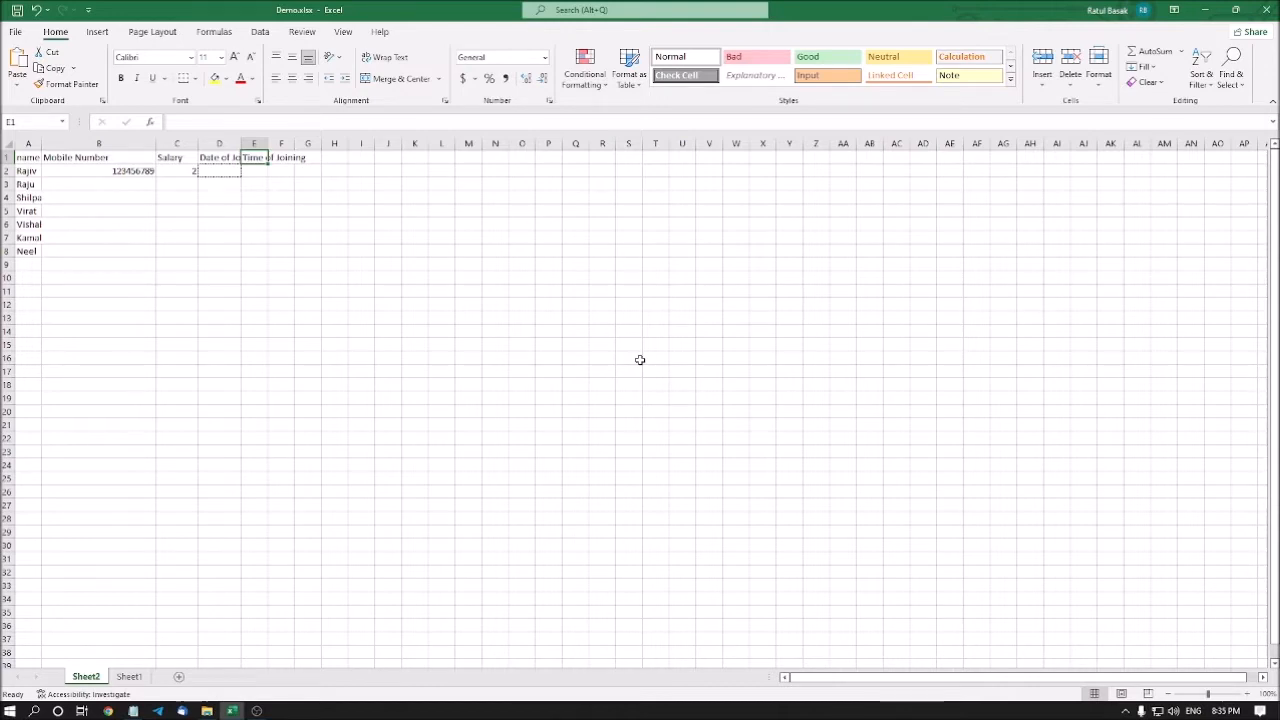
# Review the column headers and the first record's mobile number and salary cells on Sheet2.
pyautogui.press('Left')
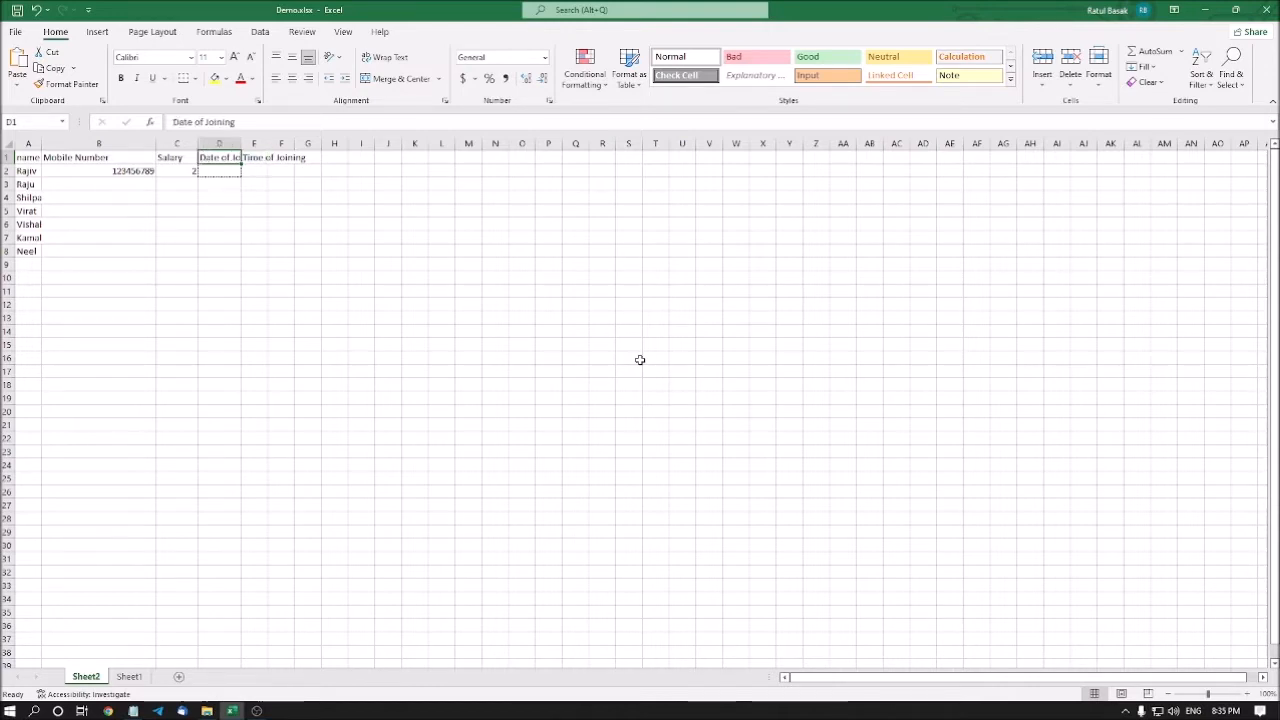
pyautogui.press('Left')
pyautogui.press('Left')
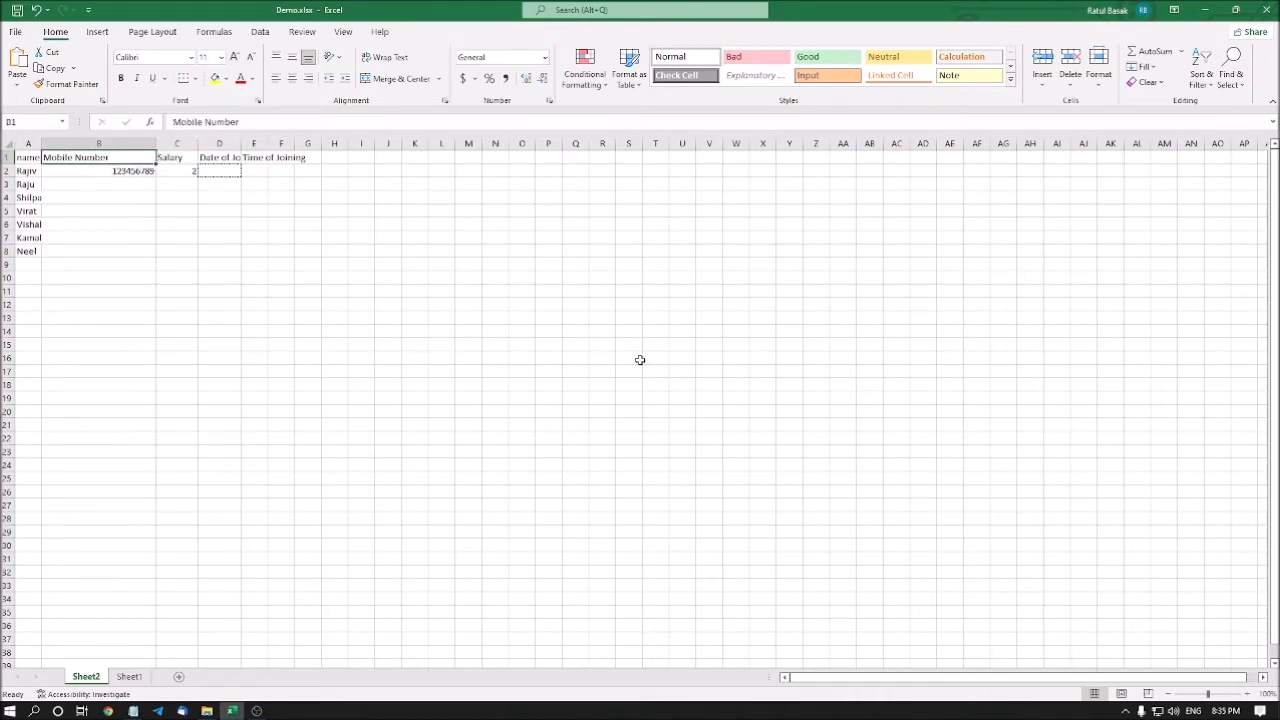
pyautogui.press('Left')
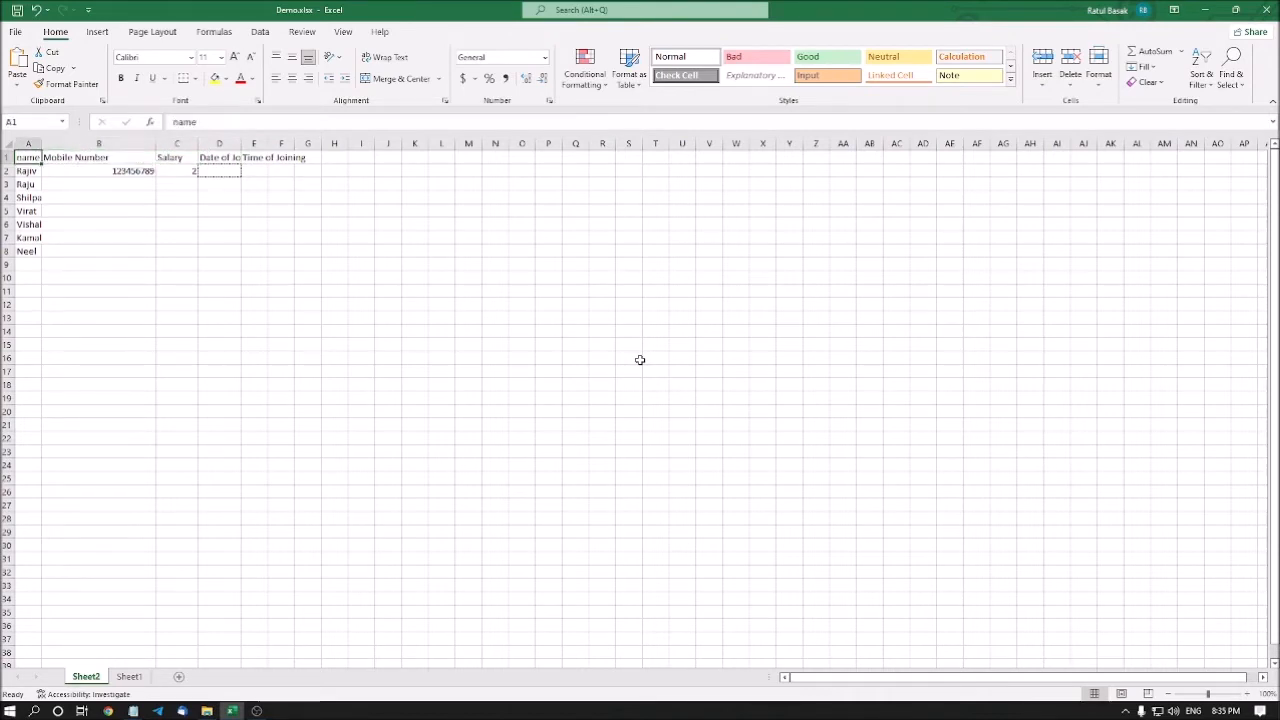
pyautogui.press('Right')
pyautogui.press('Down')
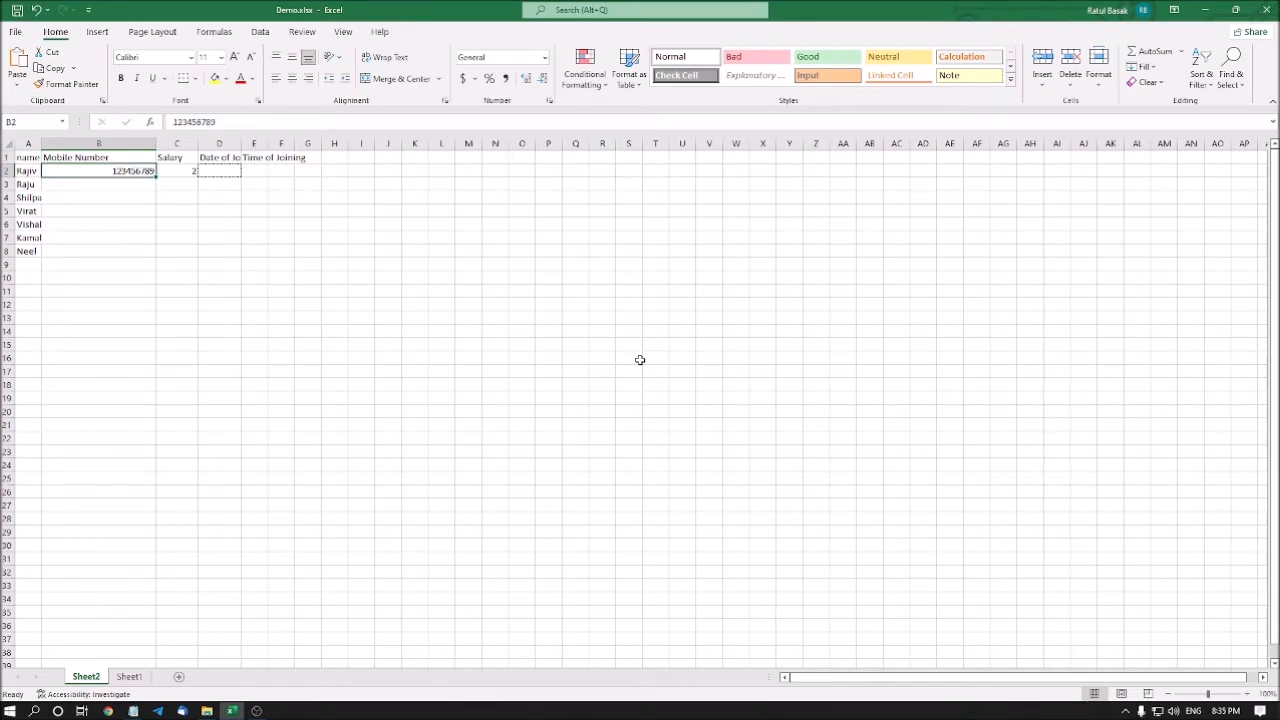
pyautogui.press('Right')
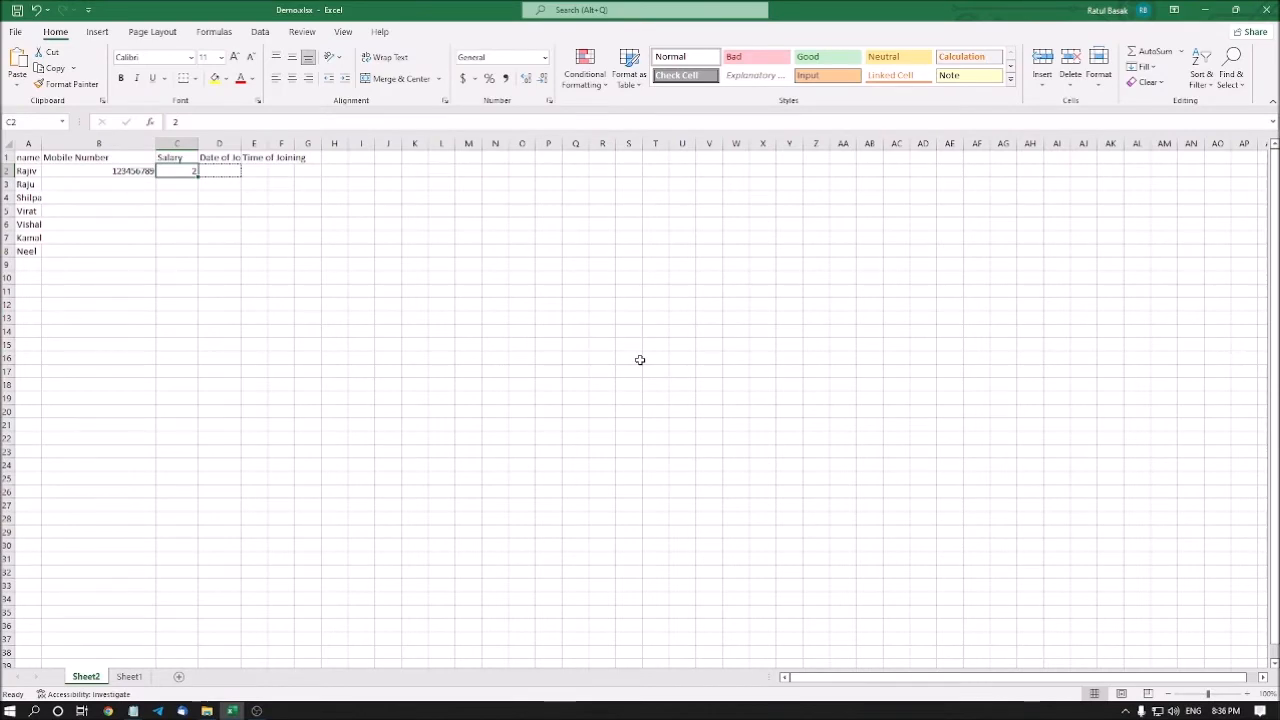
# Start a data validation rule for the first Date of Joining cell, D2, that allows only Date values.
pyautogui.press('Right')
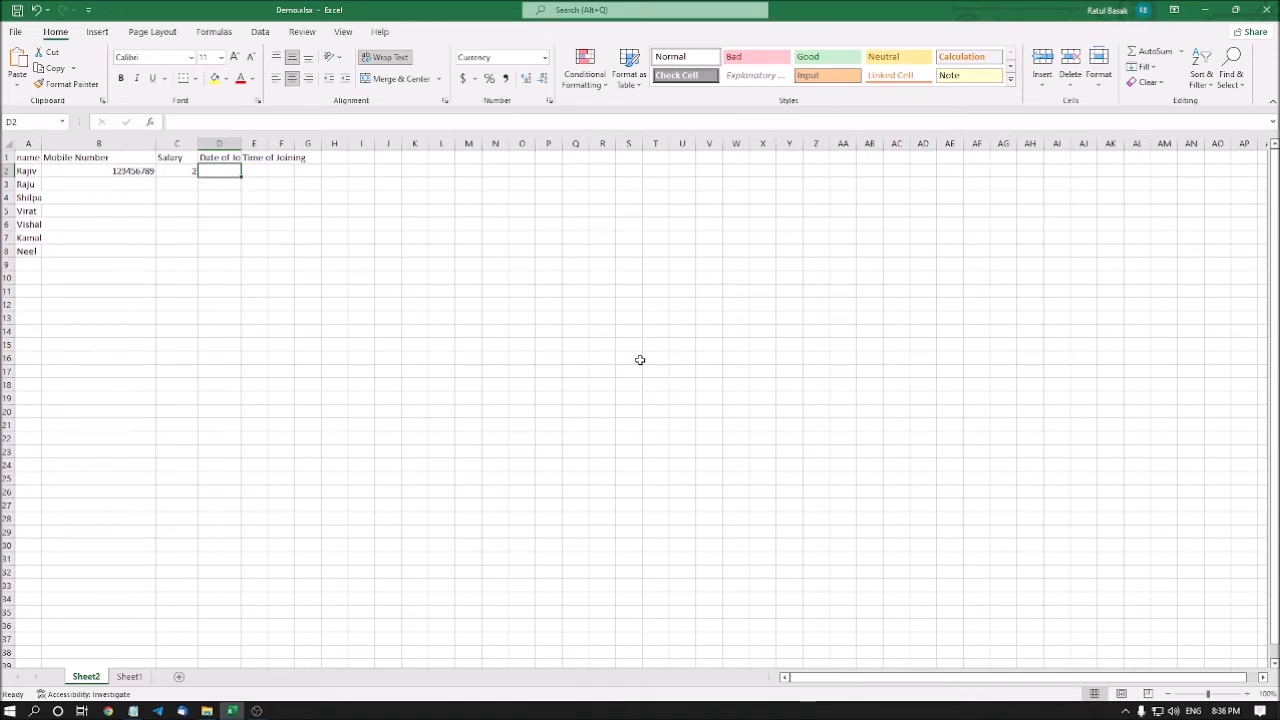
pyautogui.hotkey('alt', 'a')
pyautogui.press('v')
pyautogui.press('v')
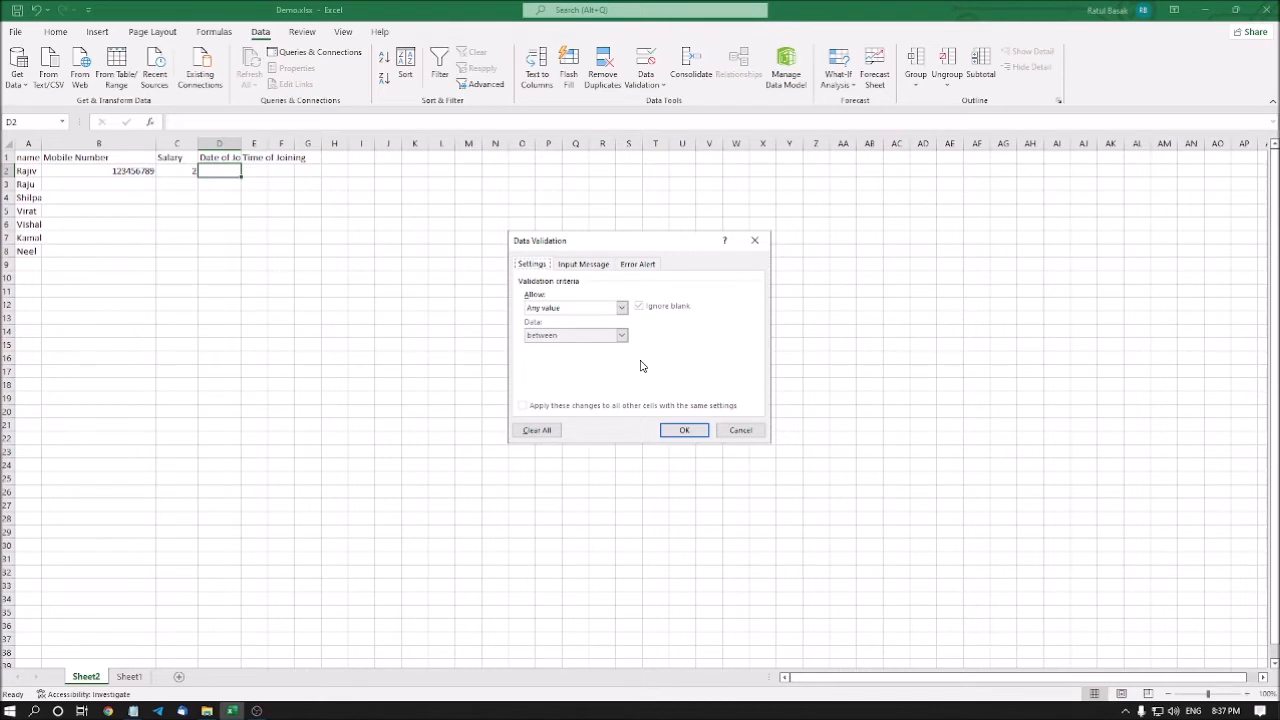
pyautogui.press('Tab')
pyautogui.hotkey('alt', 'Down')
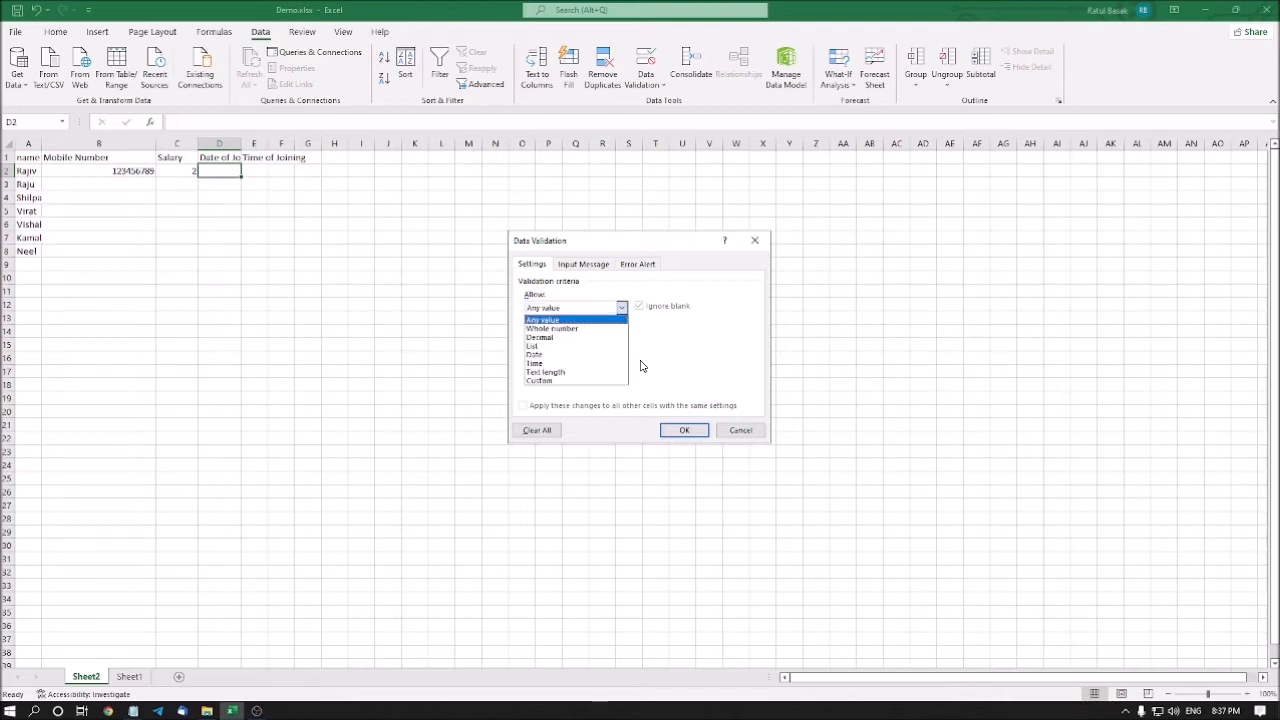
pyautogui.press('Down')
pyautogui.press('Down')
pyautogui.press('Down')
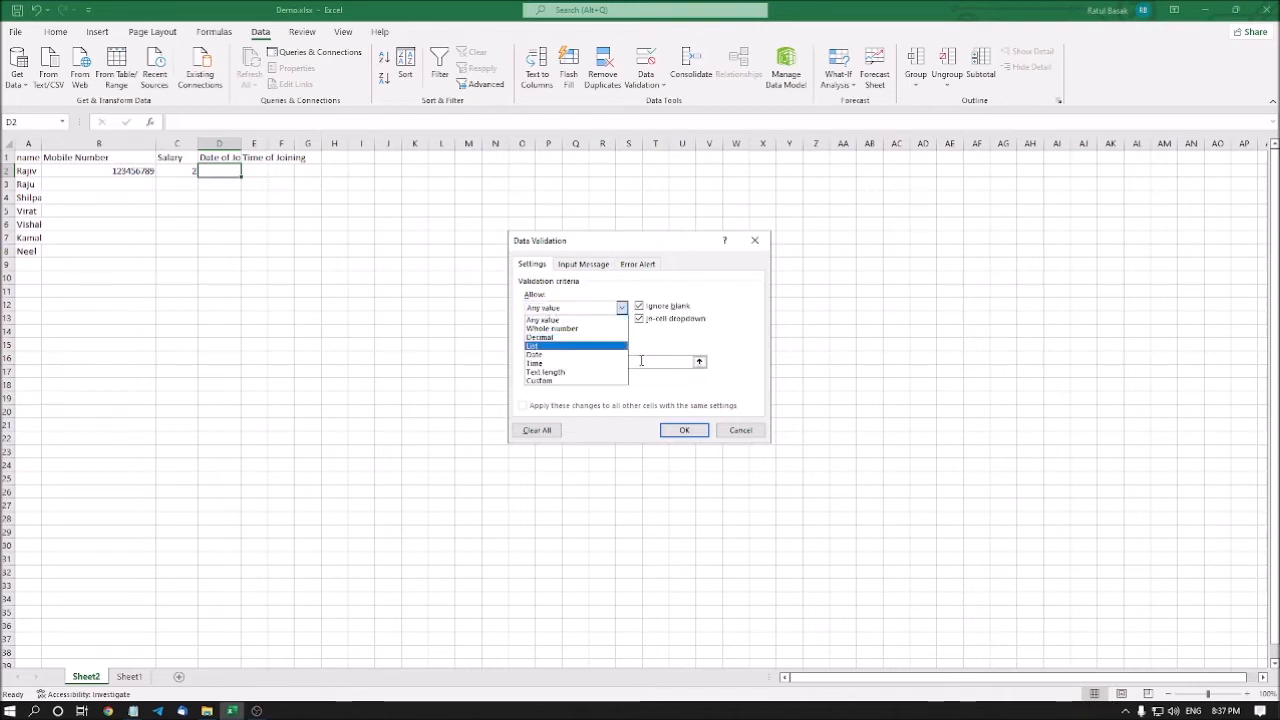
pyautogui.press('Down')
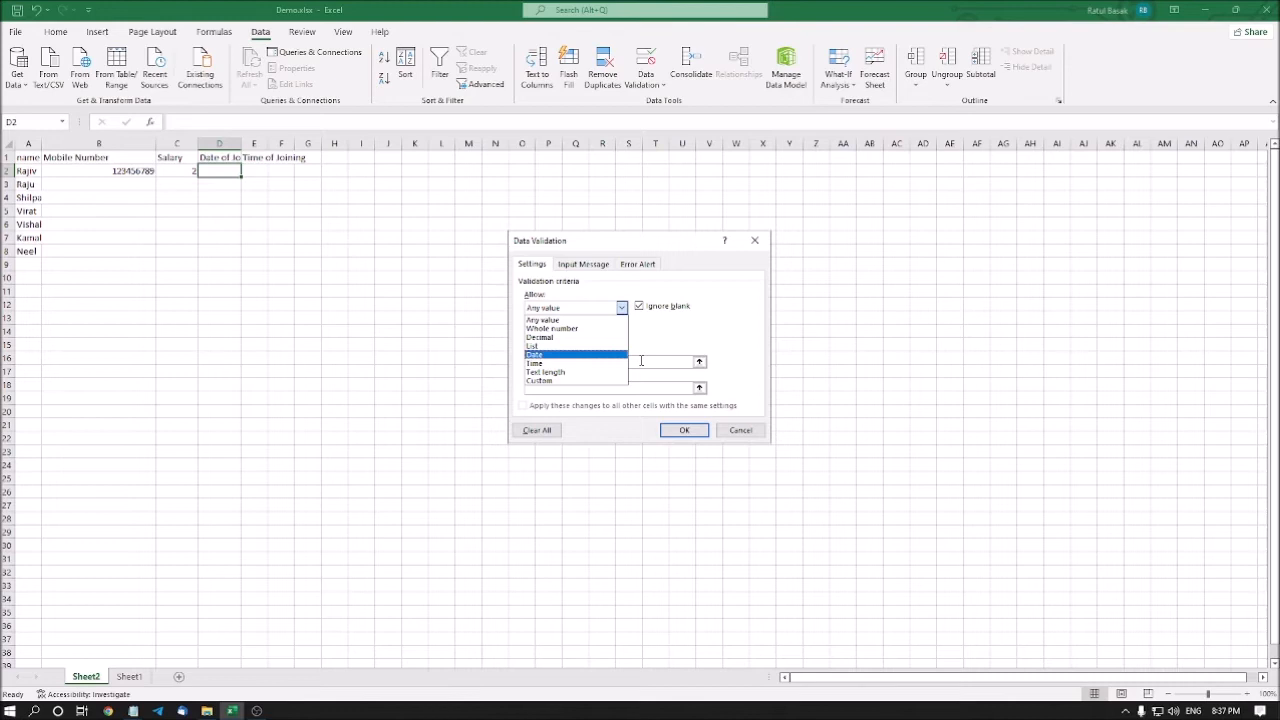
pyautogui.press('Return')
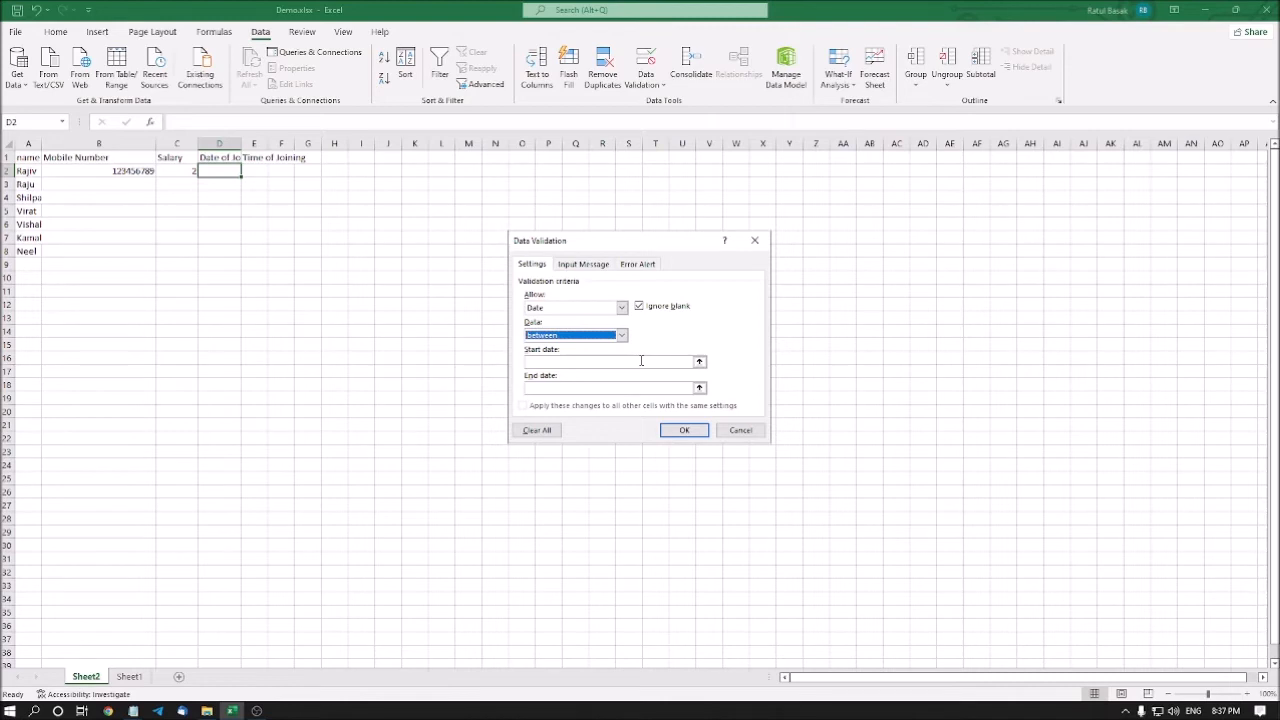
# Restrict the date rule to greater than or equal to a start date of 01/01/2022 and apply it.
pyautogui.hotkey('alt', 'Down')
pyautogui.press('Down')
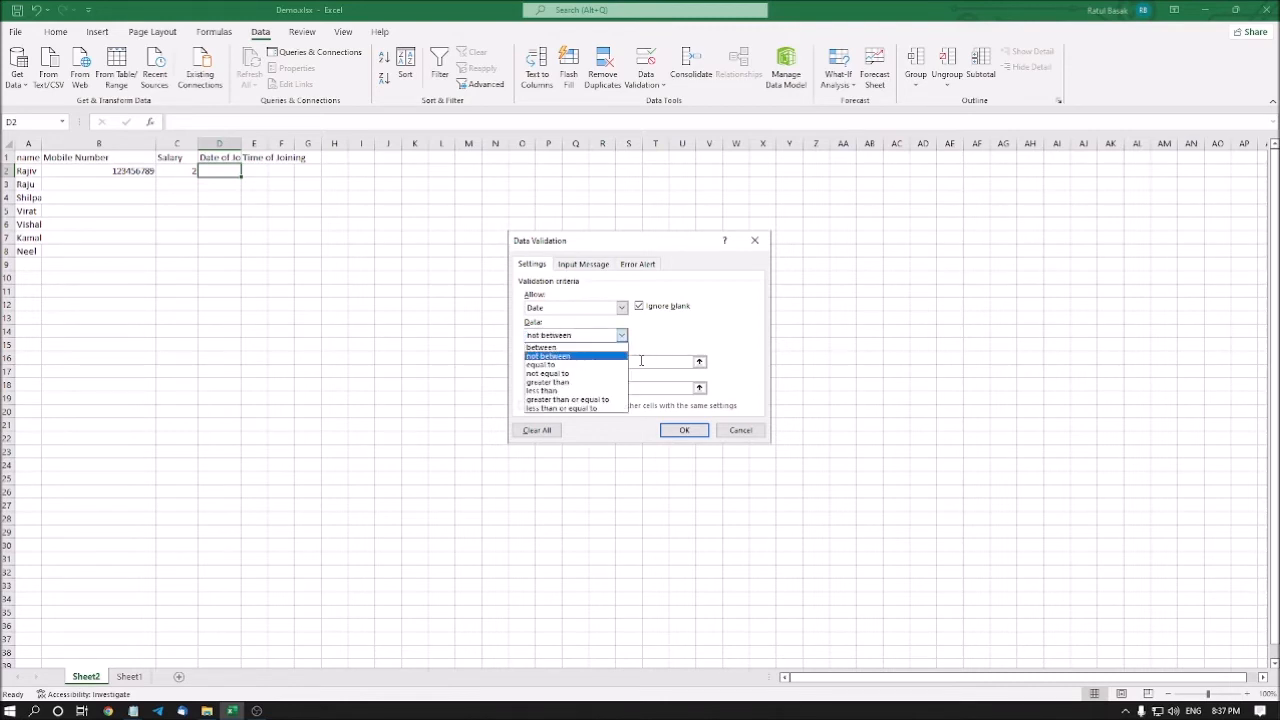
pyautogui.press('Down')
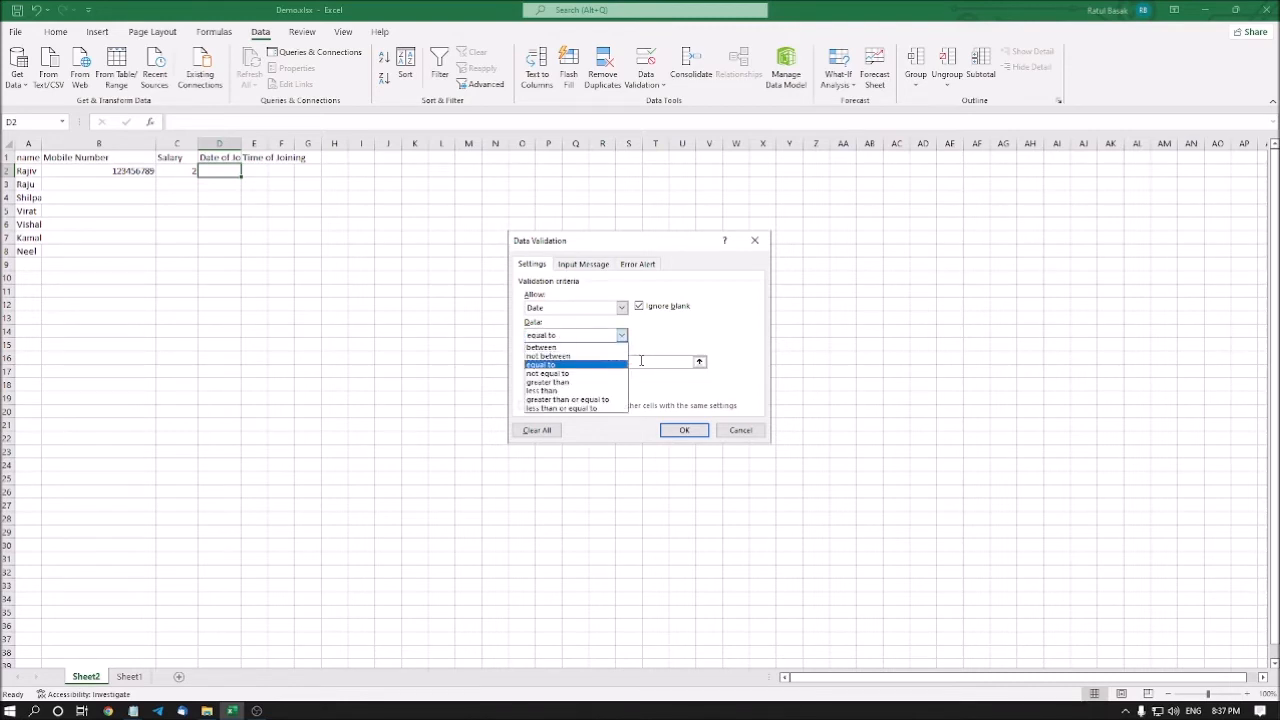
pyautogui.press('Down')
pyautogui.press('Down')
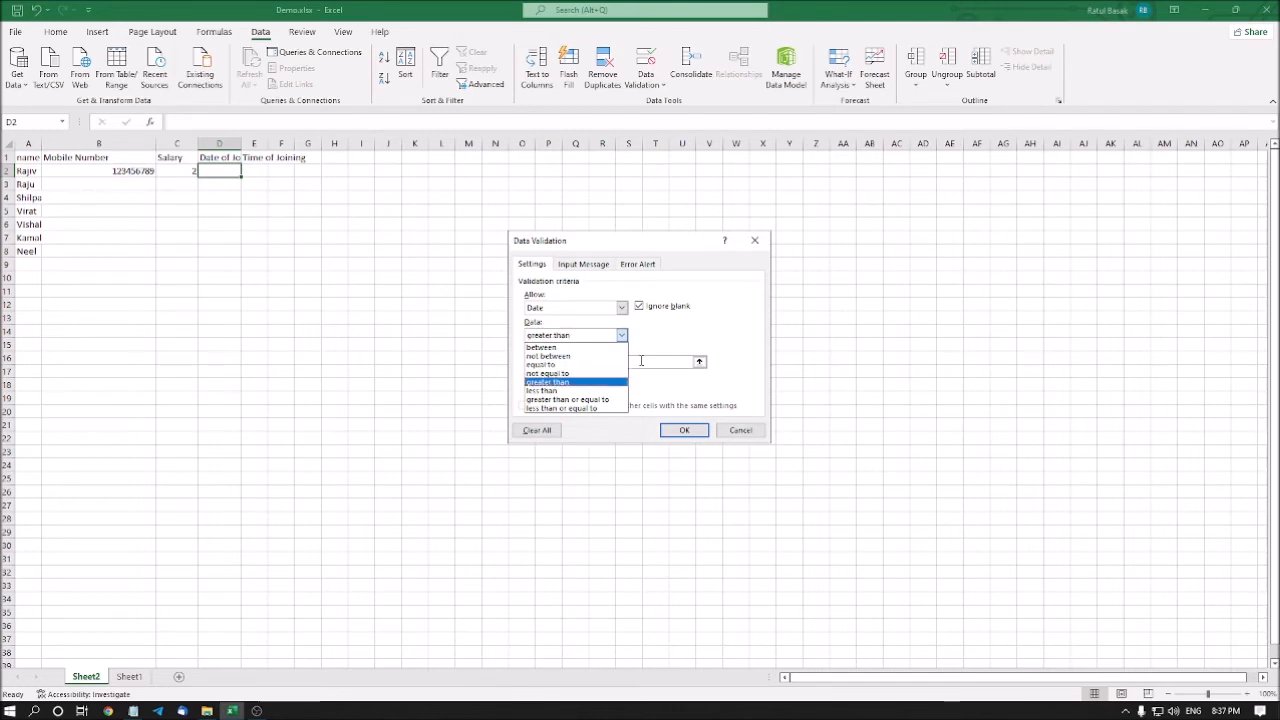
pyautogui.press('Down')
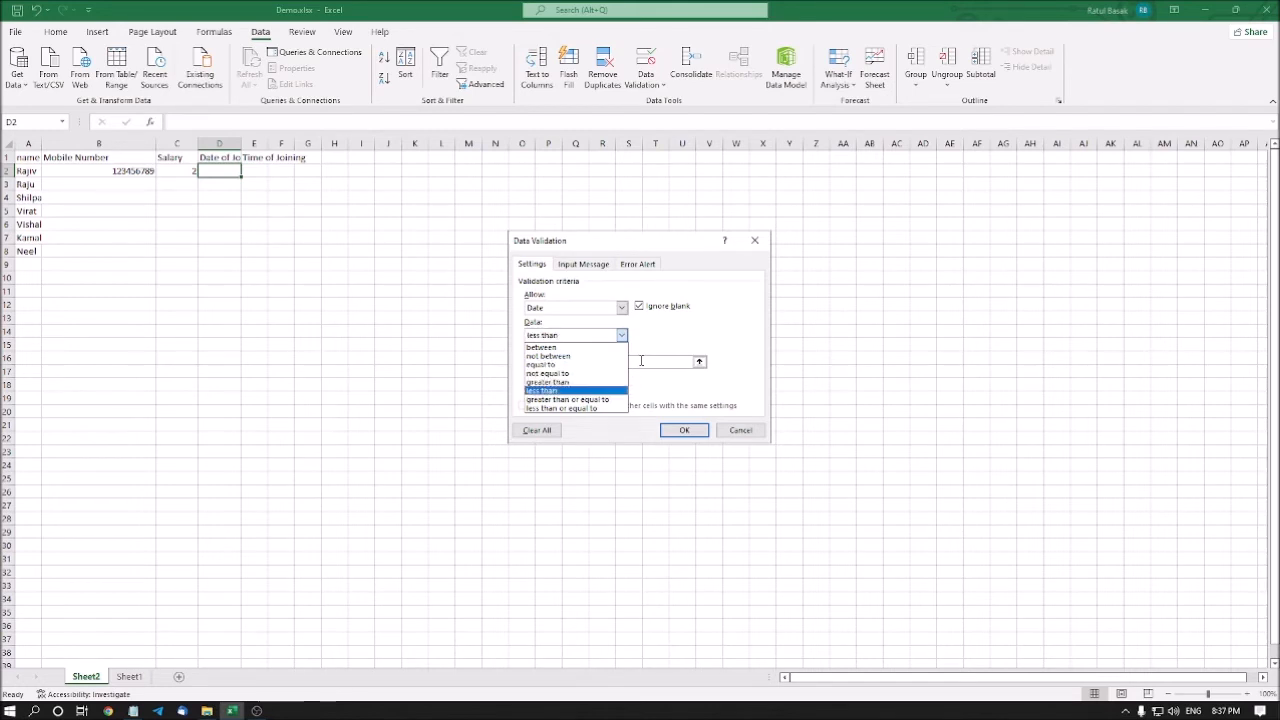
pyautogui.press('Down')
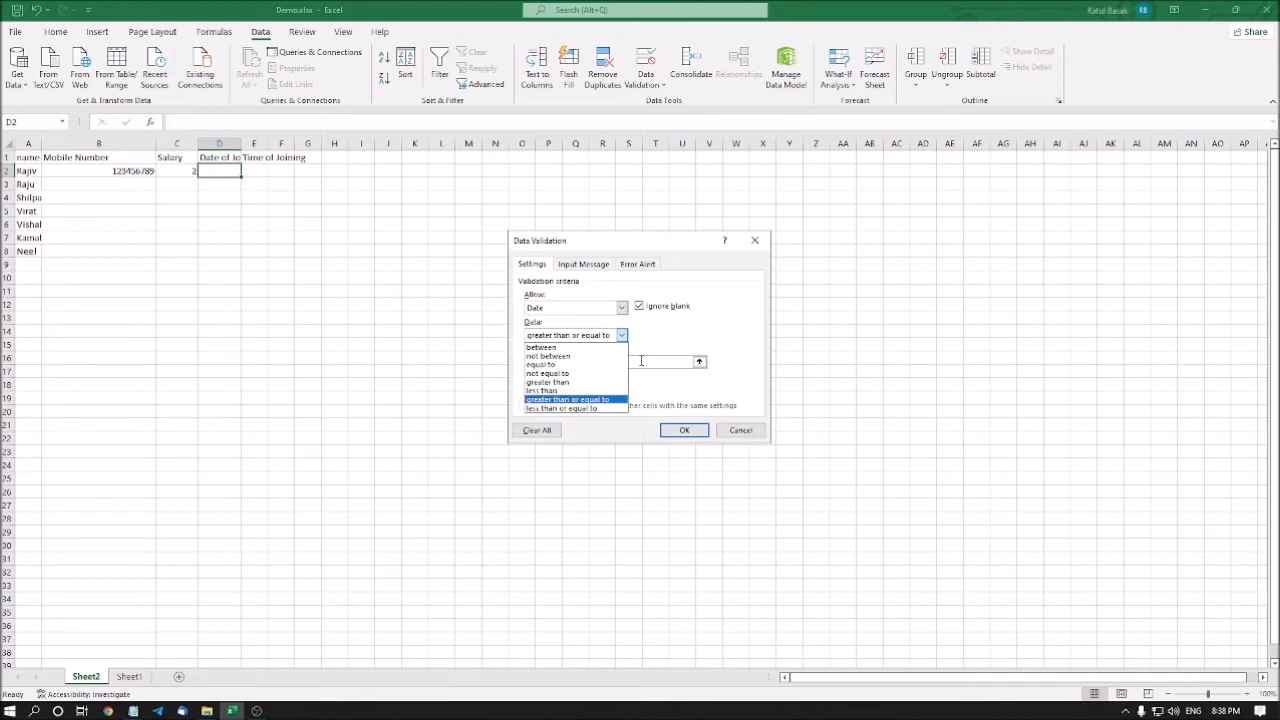
pyautogui.click(641, 361)
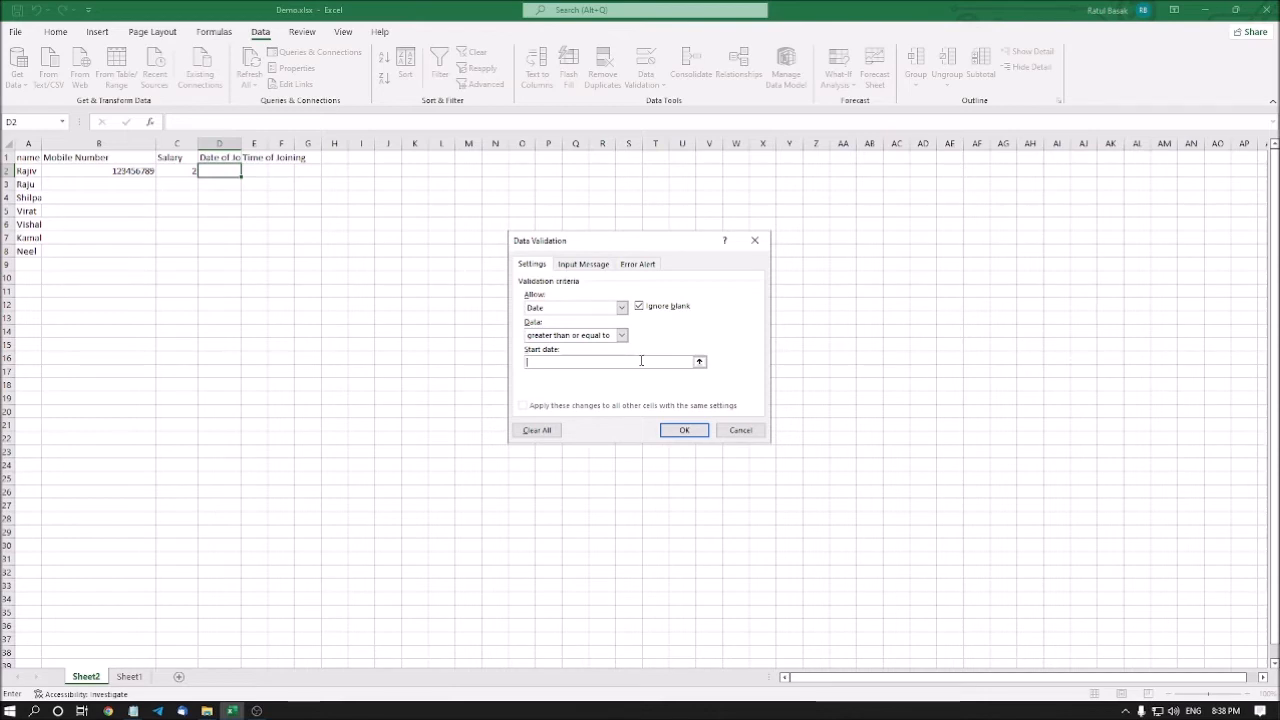
pyautogui.write('01/01/2022')
pyautogui.press('Tab')
pyautogui.press('Tab')
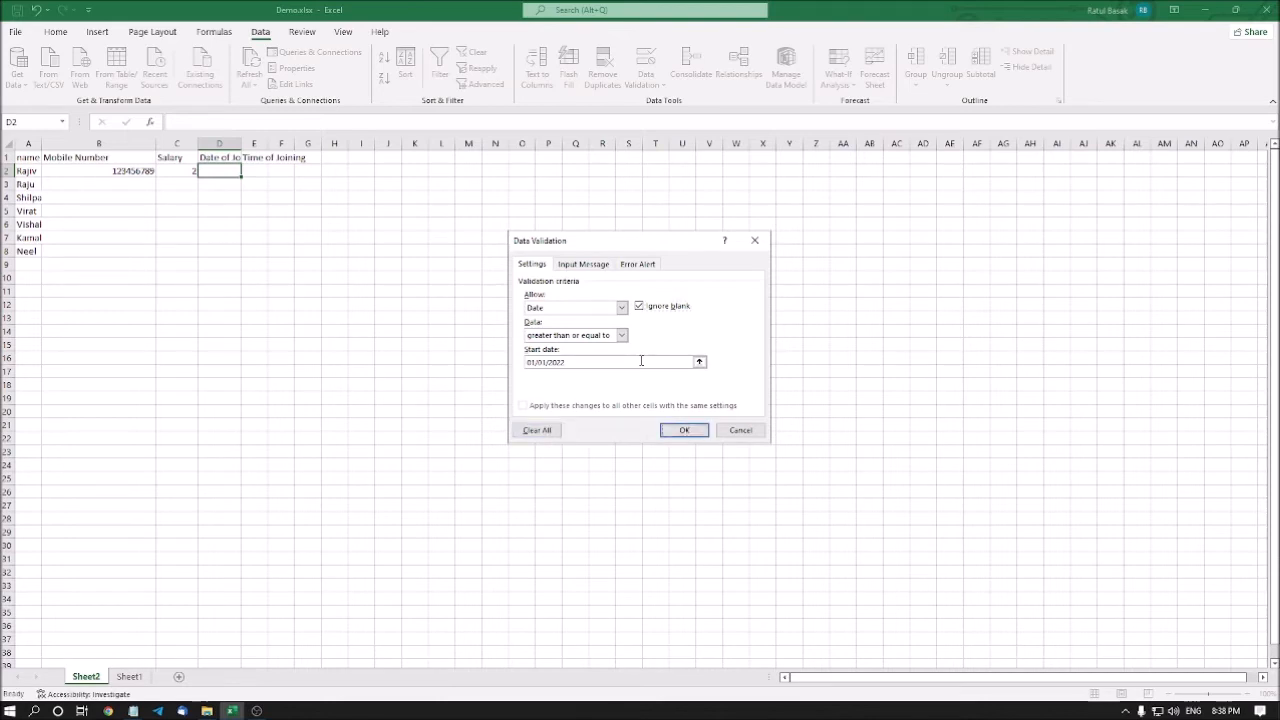
pyautogui.press('Return')
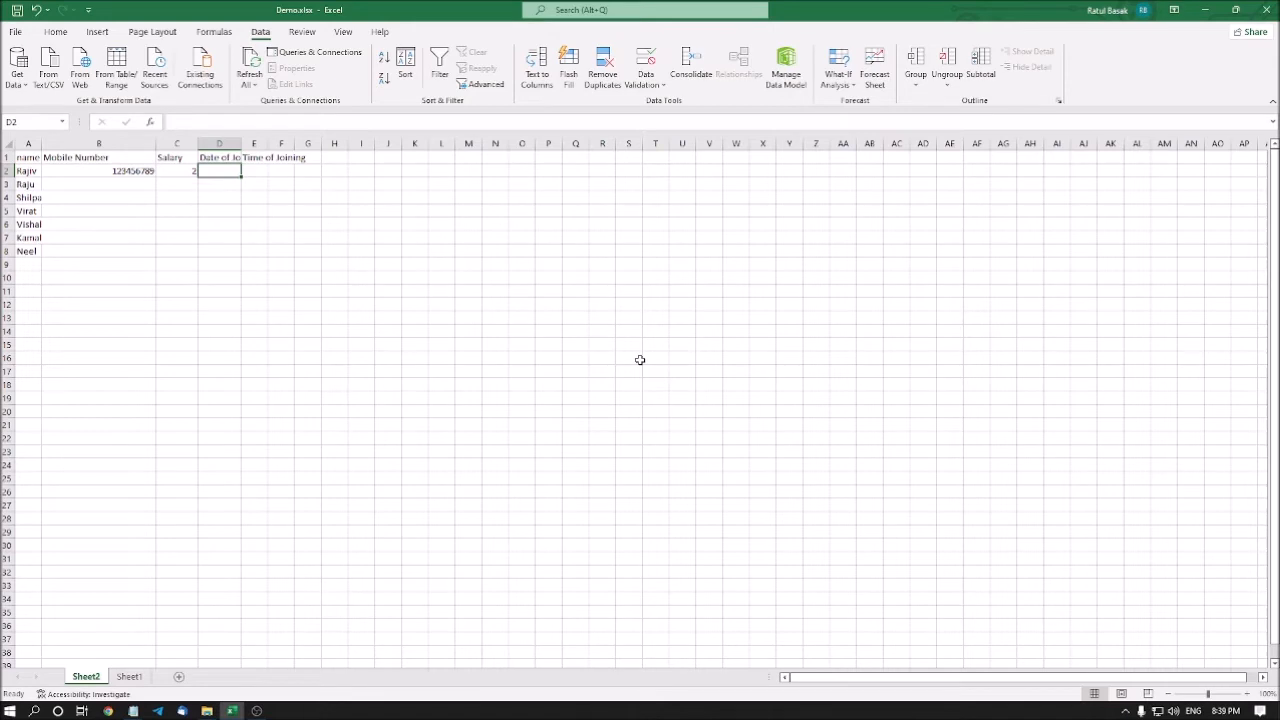
# Try to enter the date 4/5/2016 in D2 to test the validation rule, and discard the entry.
pyautogui.write('4/5/')
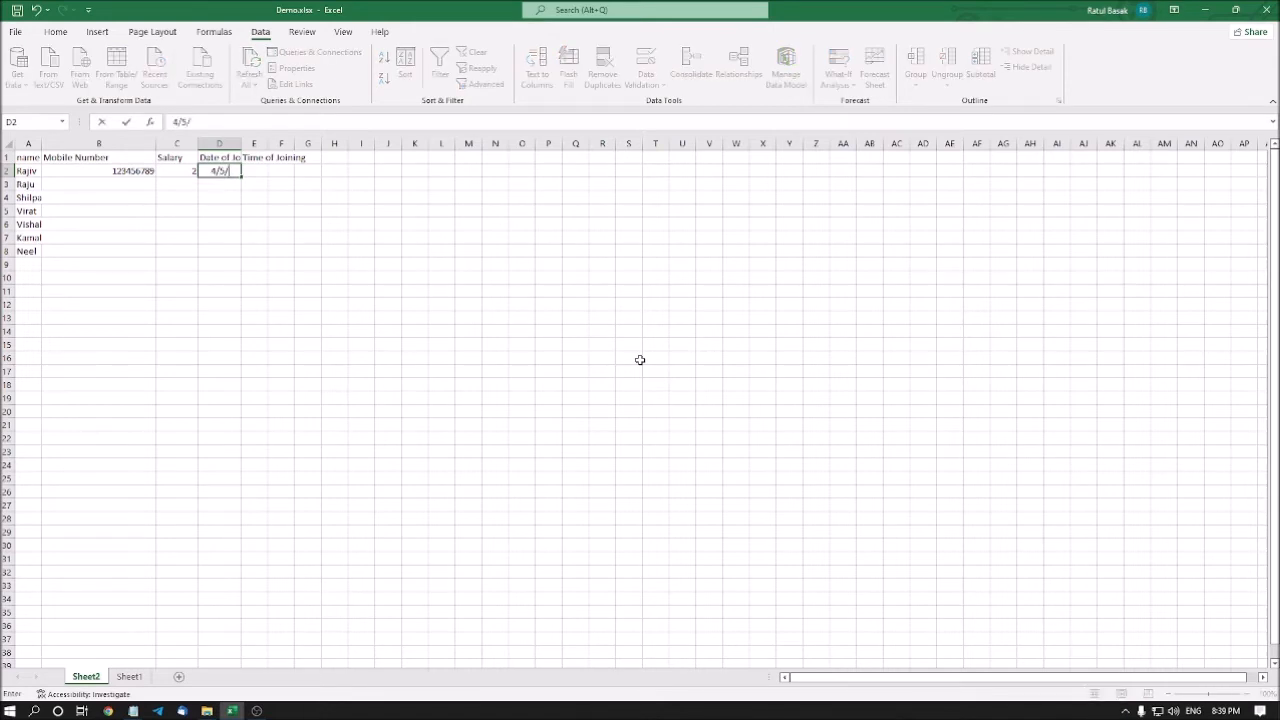
pyautogui.write('2016')
pyautogui.press('Return')
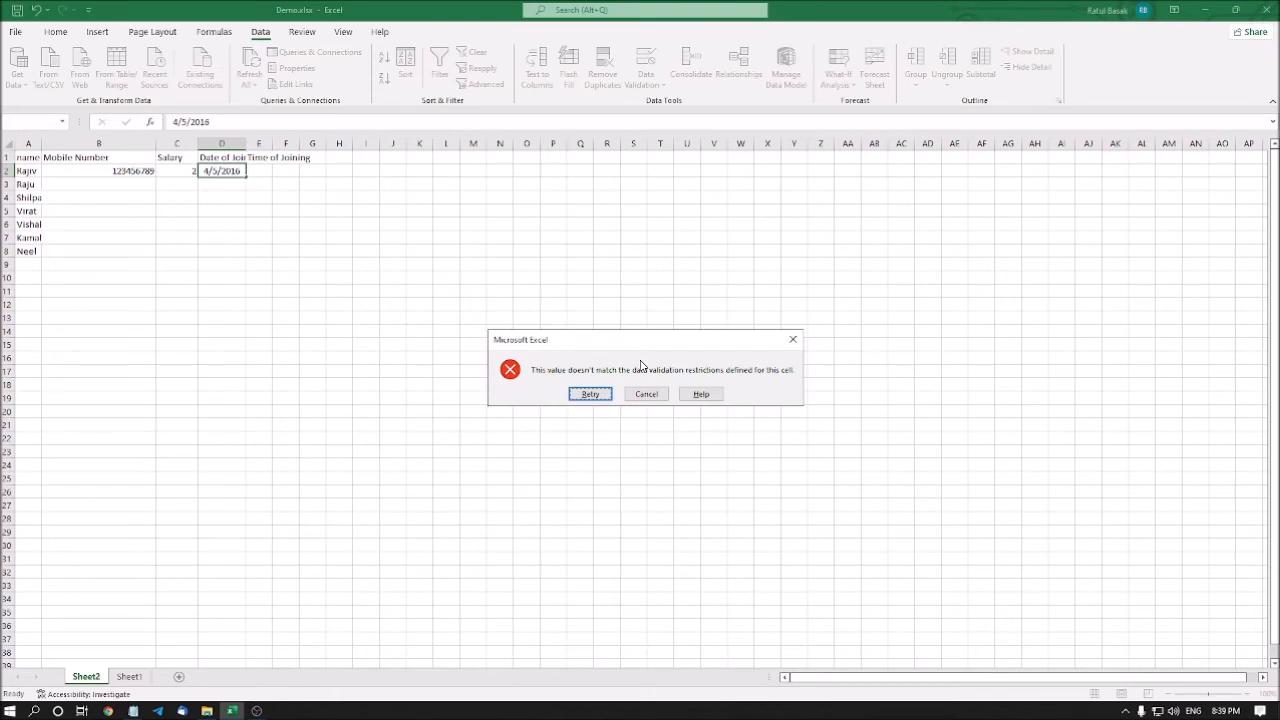
pyautogui.press('Return')
pyautogui.press('Escape')
pyautogui.press('Up')
pyautogui.press('Down')
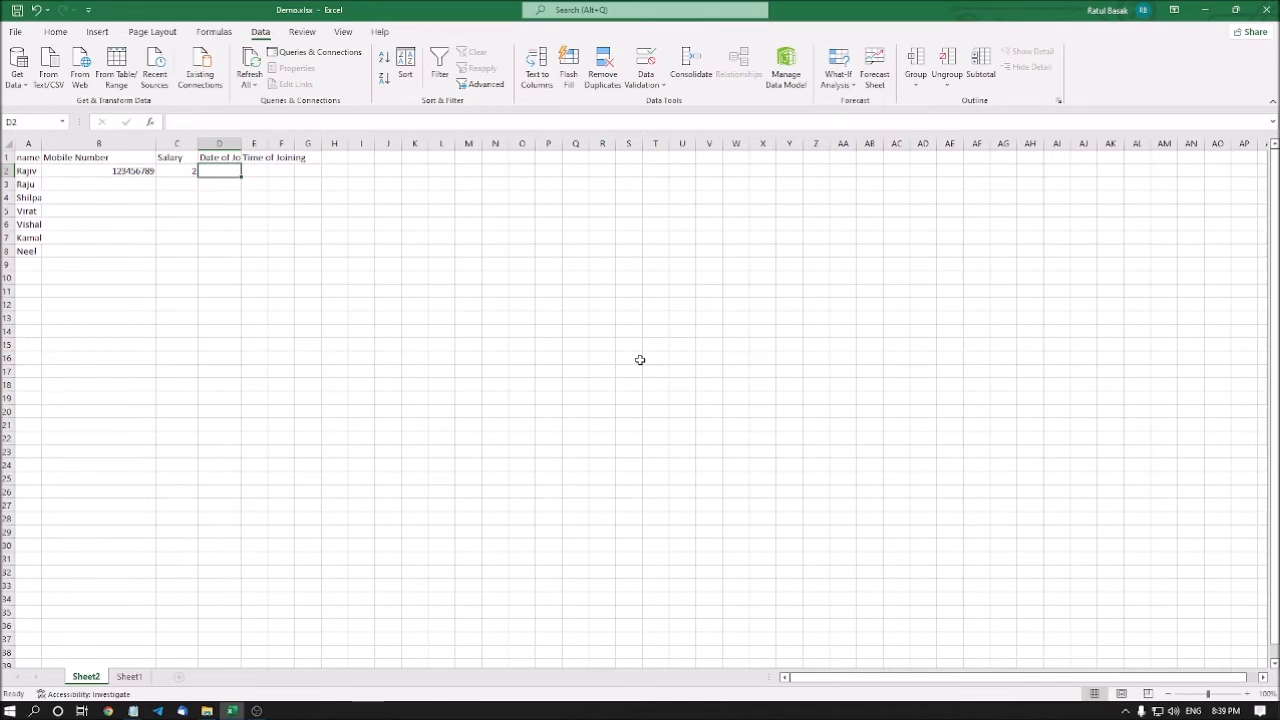
# Enter the joining date 5/5/2022 in D2 to test a date within the allowed range.
pyautogui.write('5')
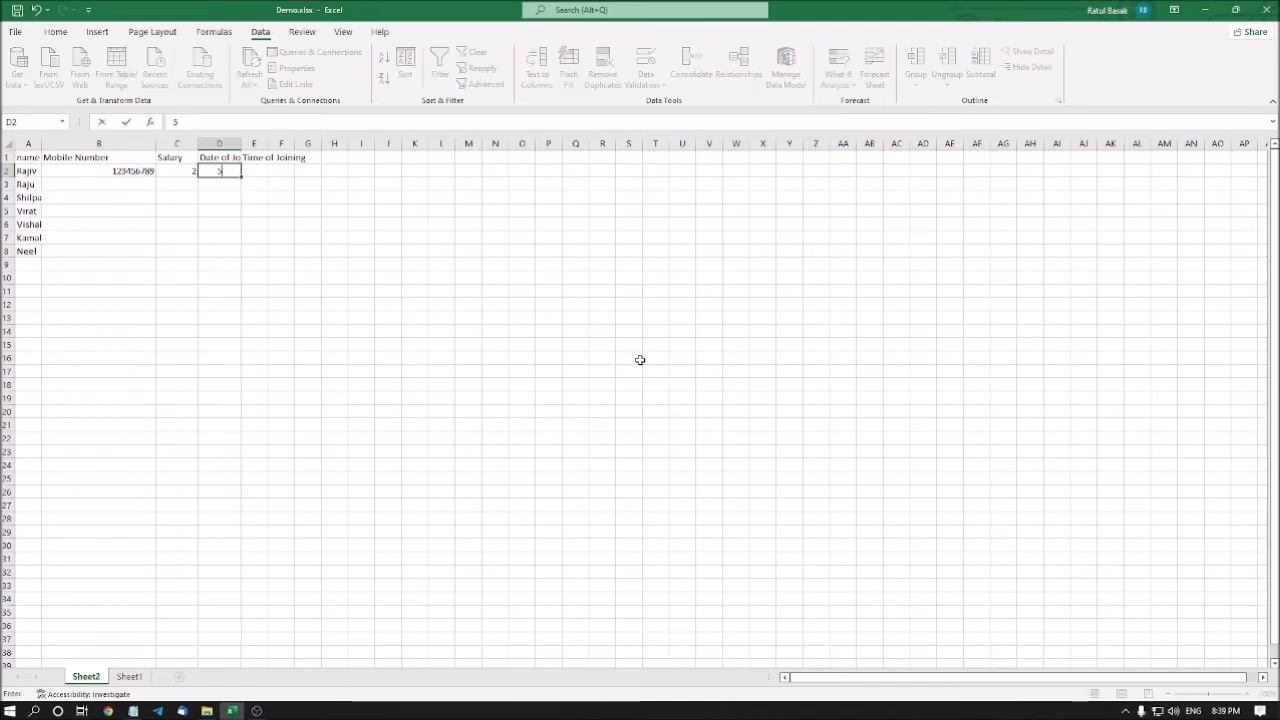
pyautogui.write('/5/2022')
pyautogui.press('Return')
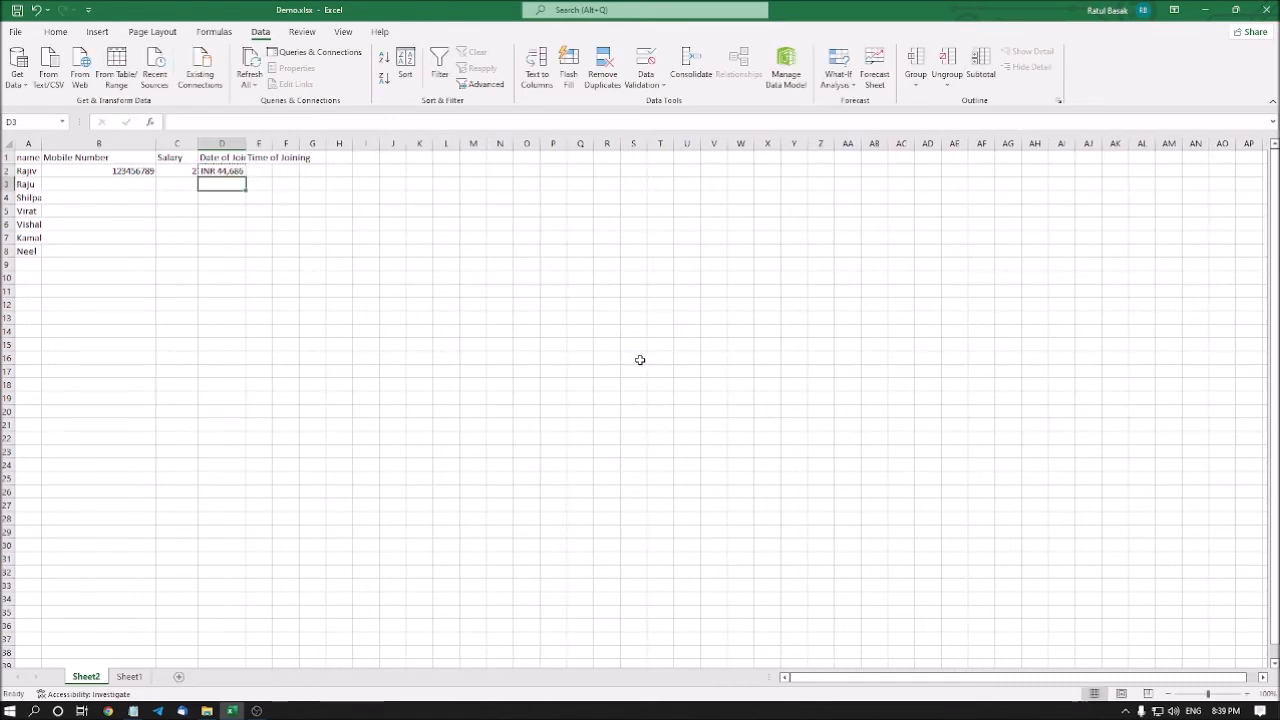
# Change the number format of the Date of Joining cell D2 to General.
pyautogui.press('Up')
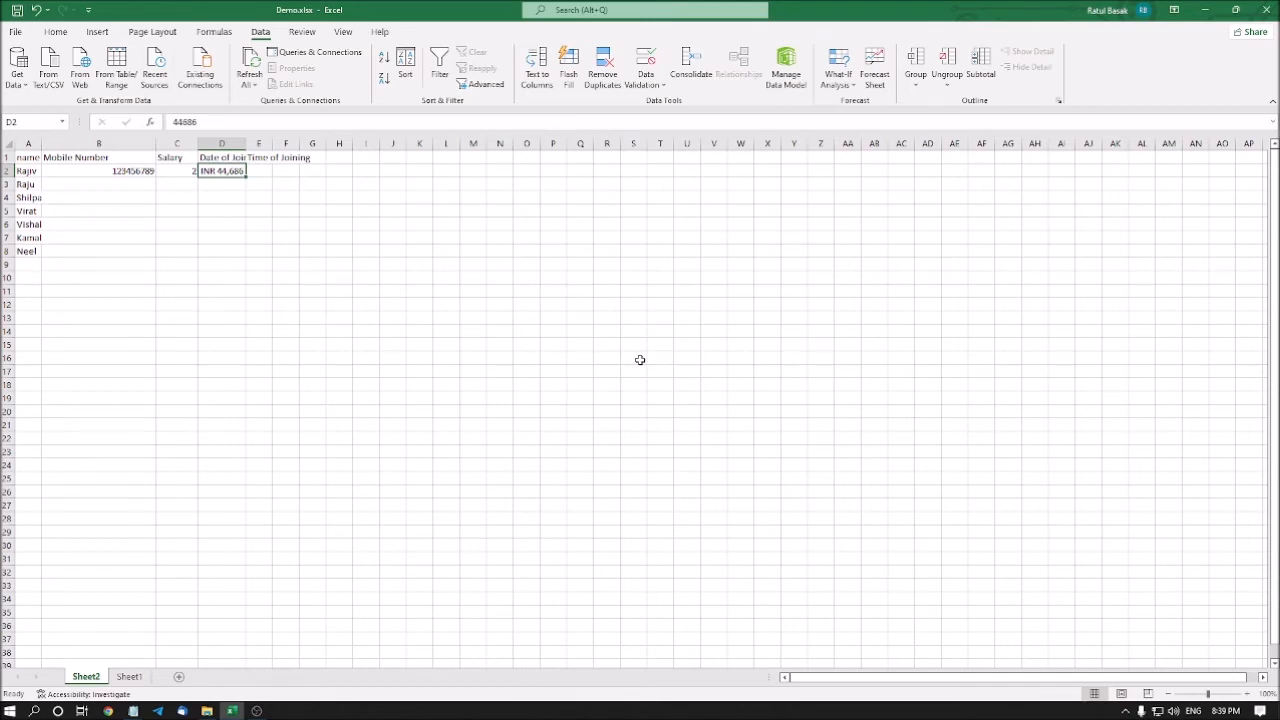
pyautogui.hotkey('ctrl', '1')
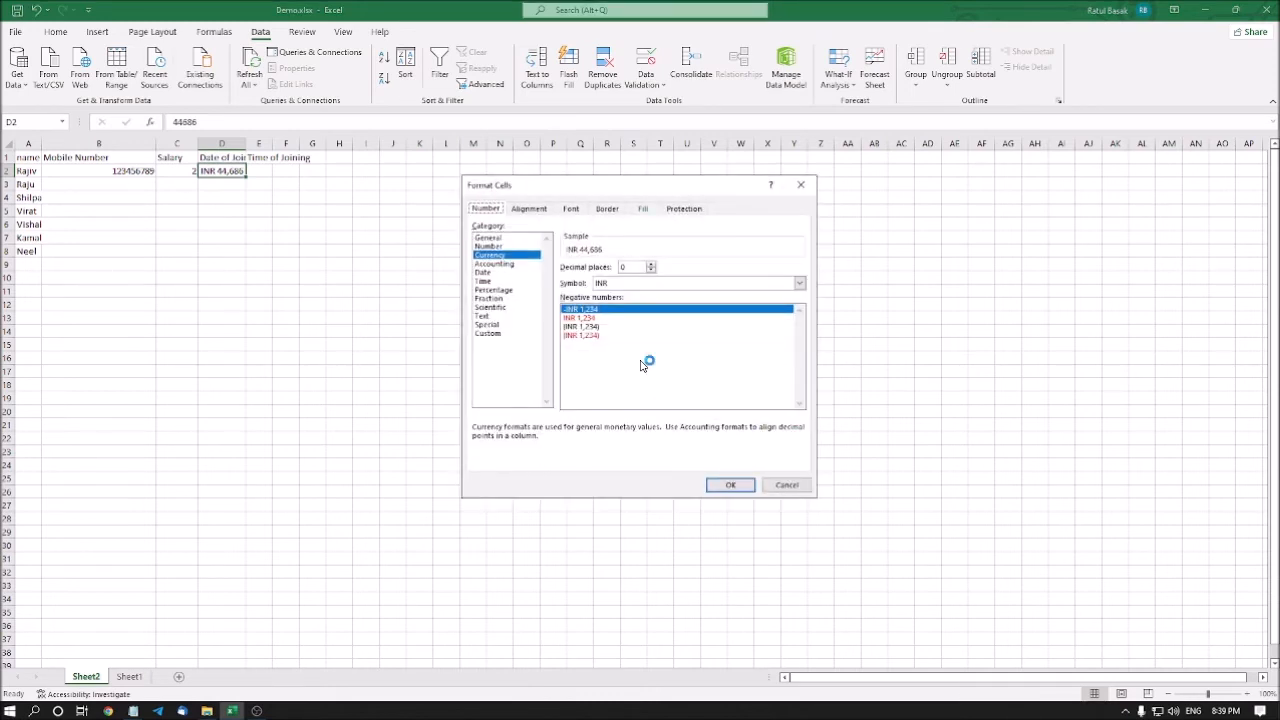
pyautogui.press('Left')
pyautogui.press('Right')
pyautogui.press('Tab')
pyautogui.press('Up')
pyautogui.press('Up')
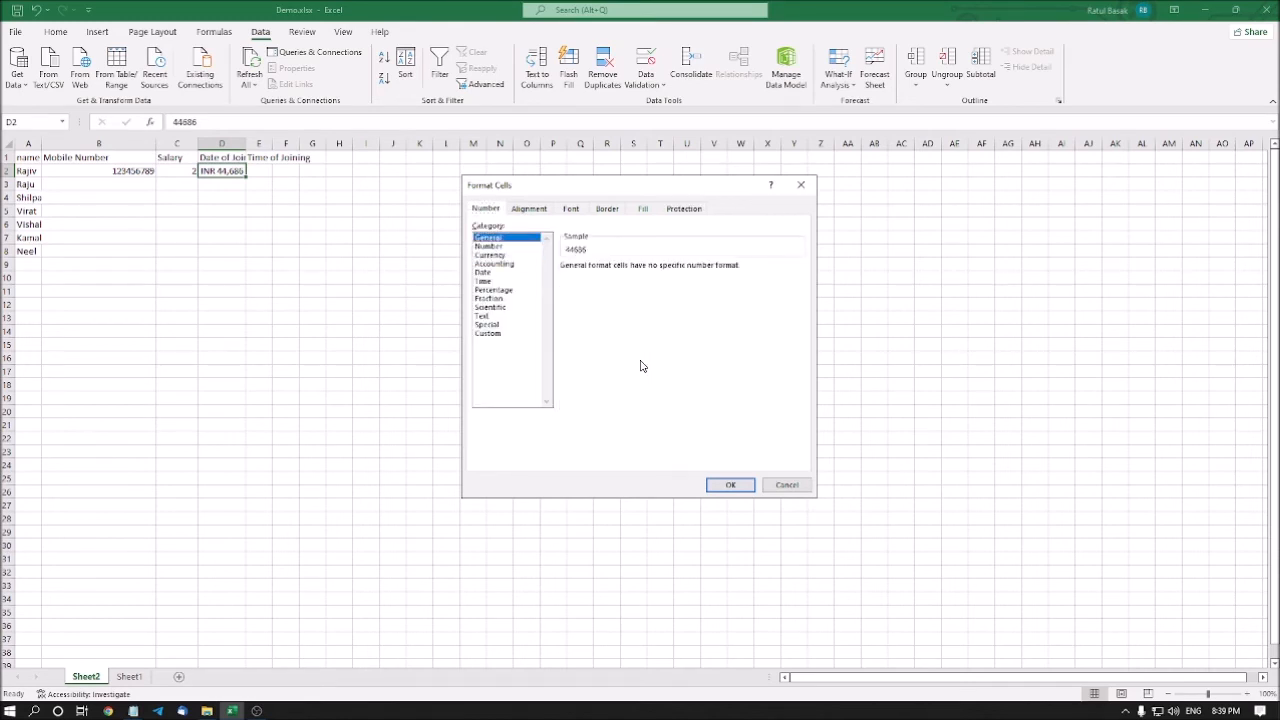
pyautogui.press('Return')
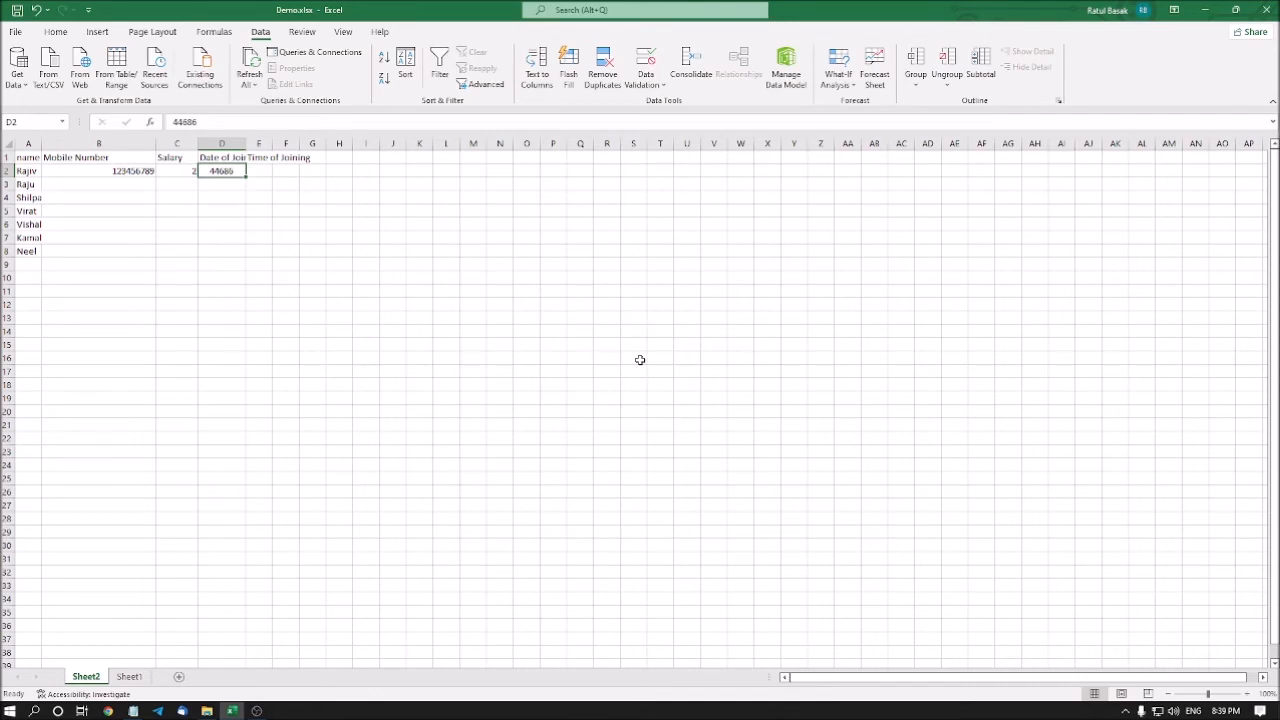
# Clear D2 and enter the joining date 5/5/2022 again.
pyautogui.hotkey('ctrl', '1')
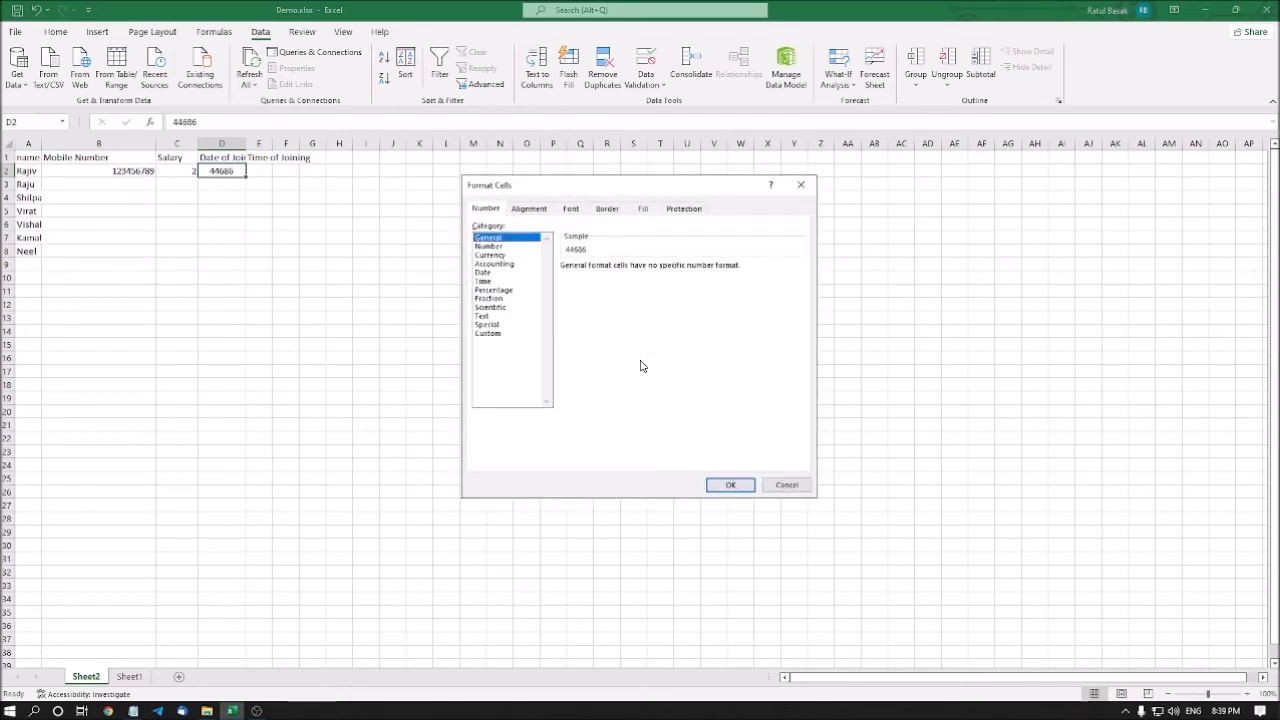
pyautogui.press('Escape')
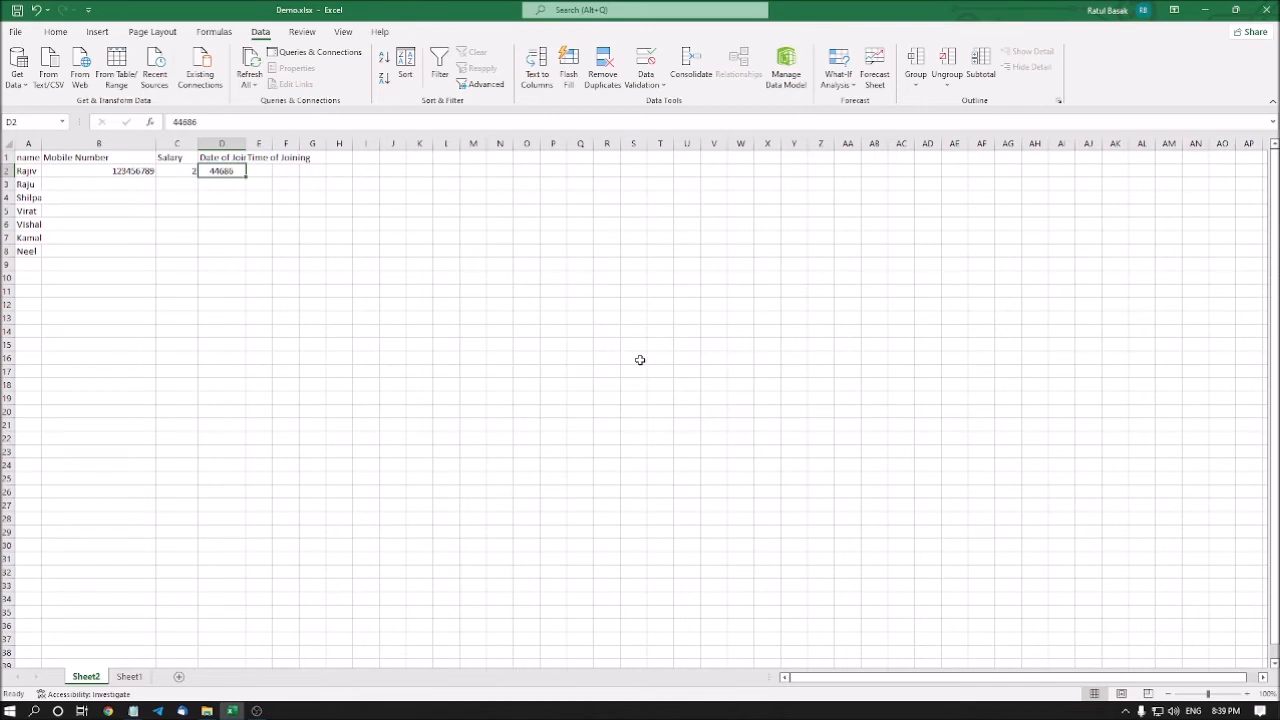
pyautogui.press('Delete')
pyautogui.write('5/5/')
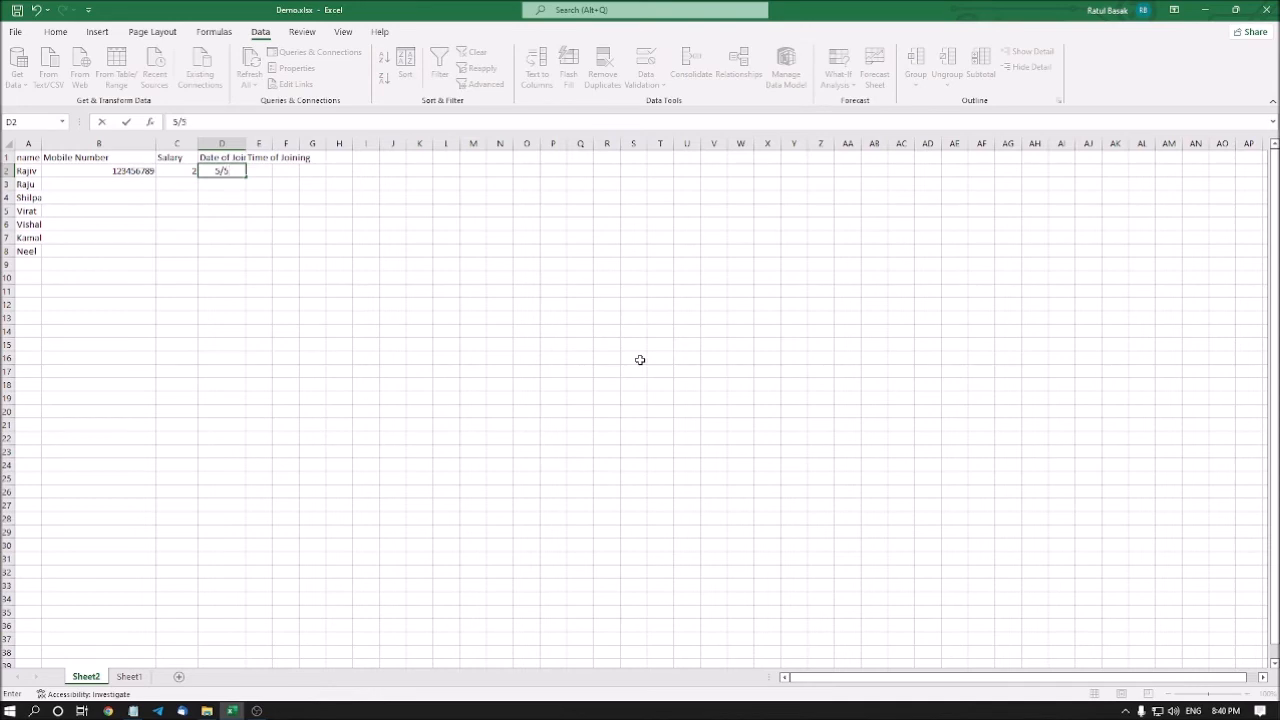
pyautogui.write('2022')
pyautogui.press('Return')
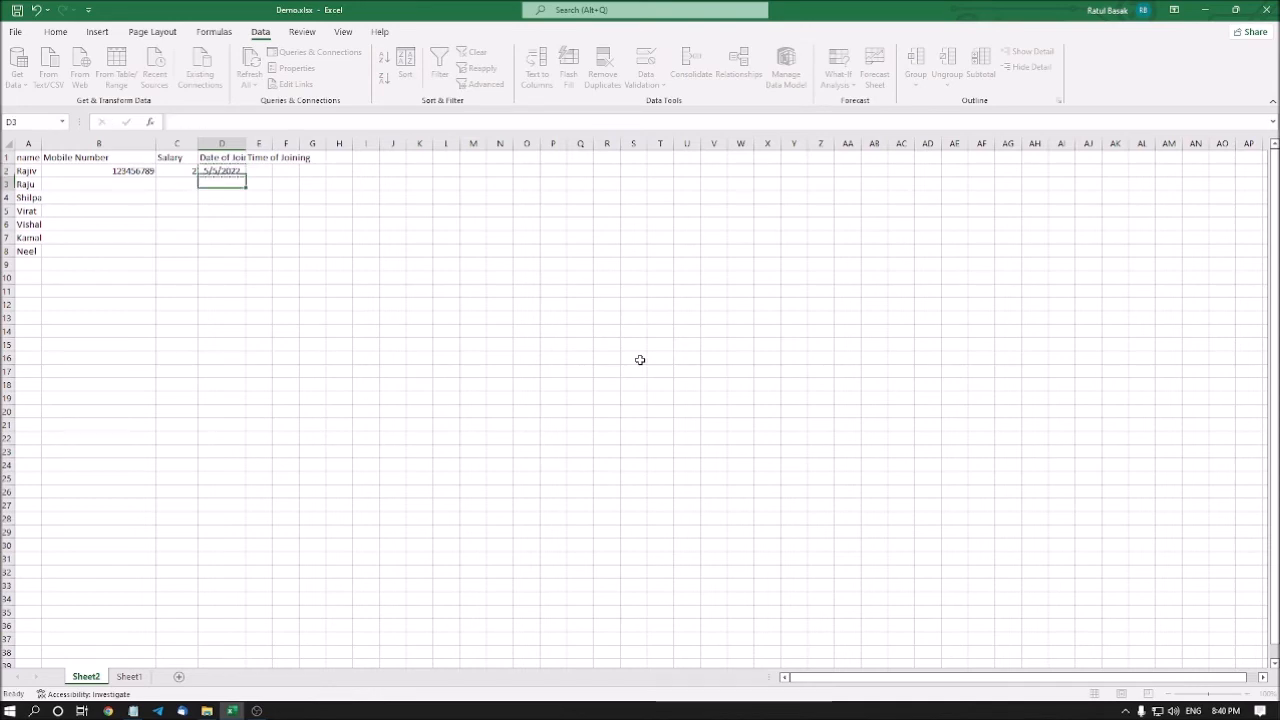
pyautogui.press('Up')
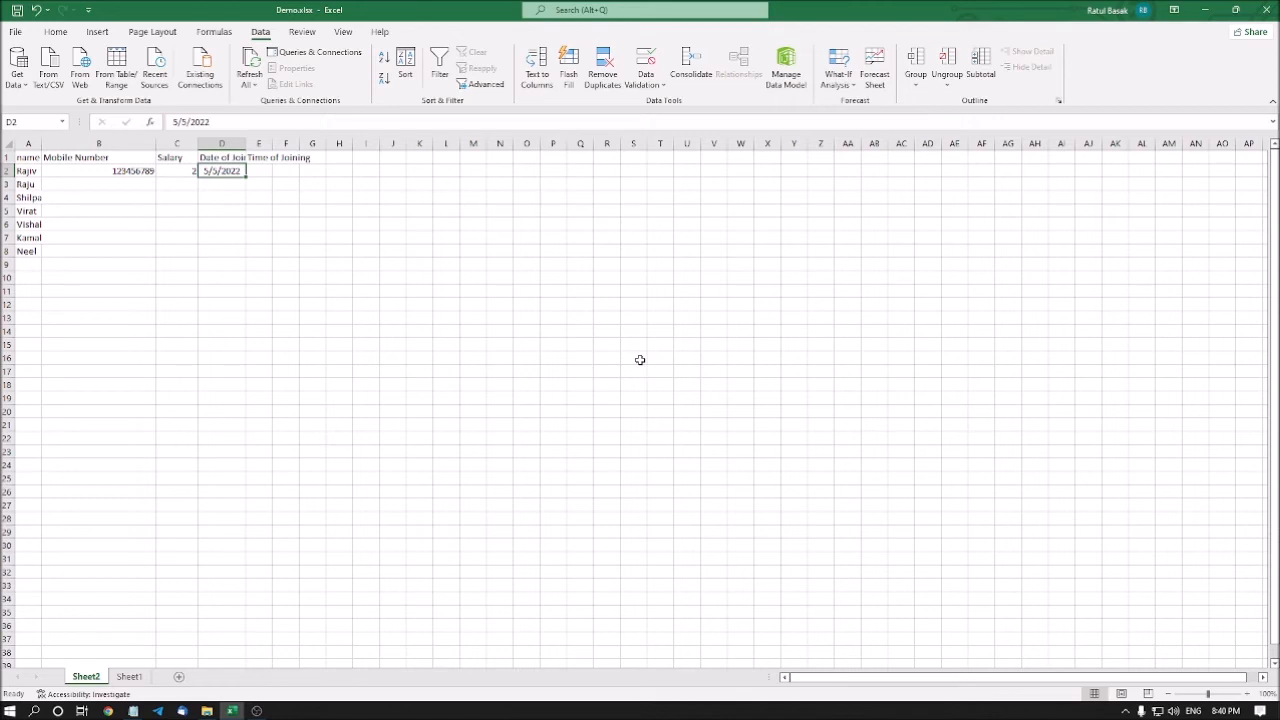
# Check the number format of the Time of Joining cell E2 without changing it.
pyautogui.press('Right')
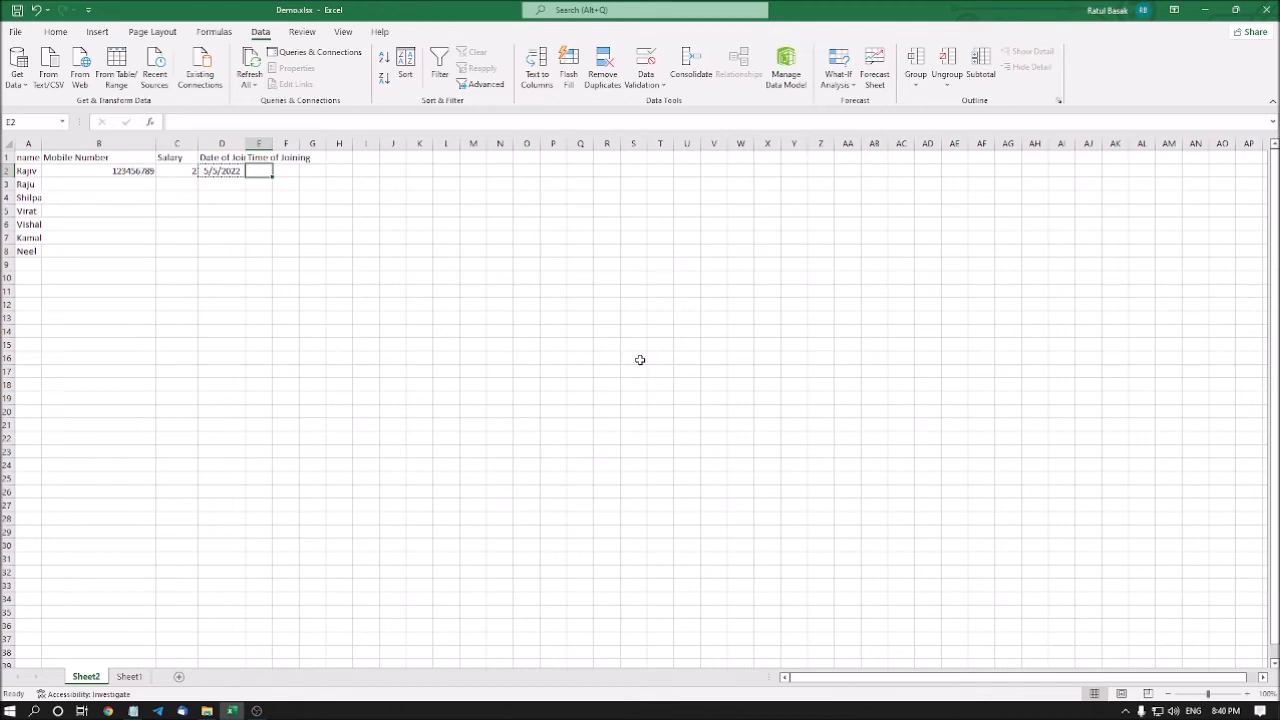
pyautogui.hotkey('ctrl', '1')
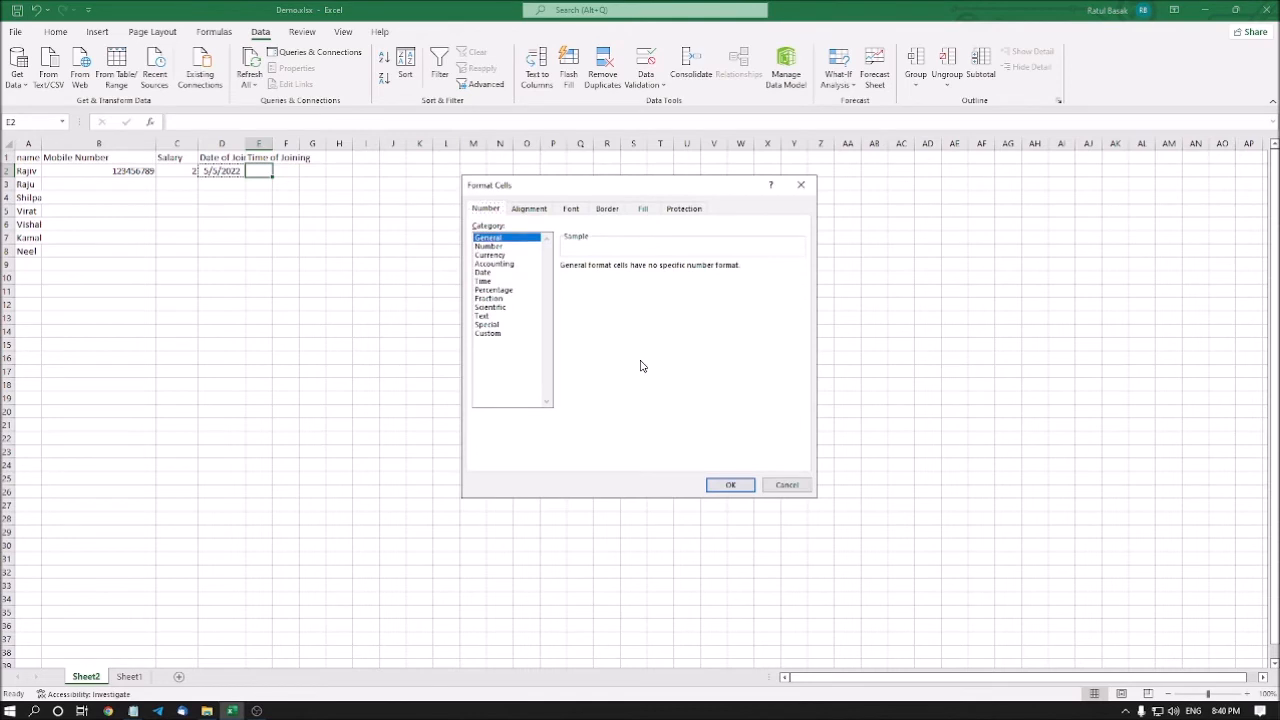
pyautogui.press('Escape')
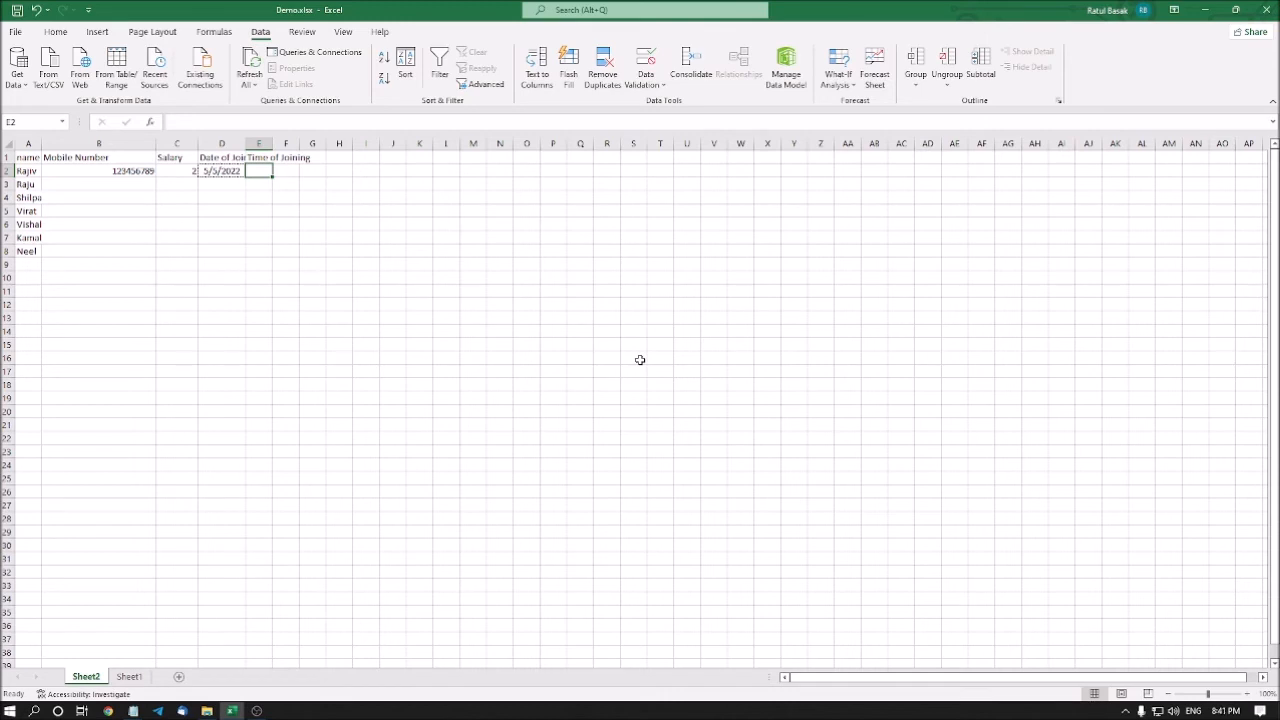
# Start a data validation rule for the Time of Joining cell E2 that allows only Time values.
pyautogui.hotkey('alt', 'a')
pyautogui.press('v')
pyautogui.press('v')
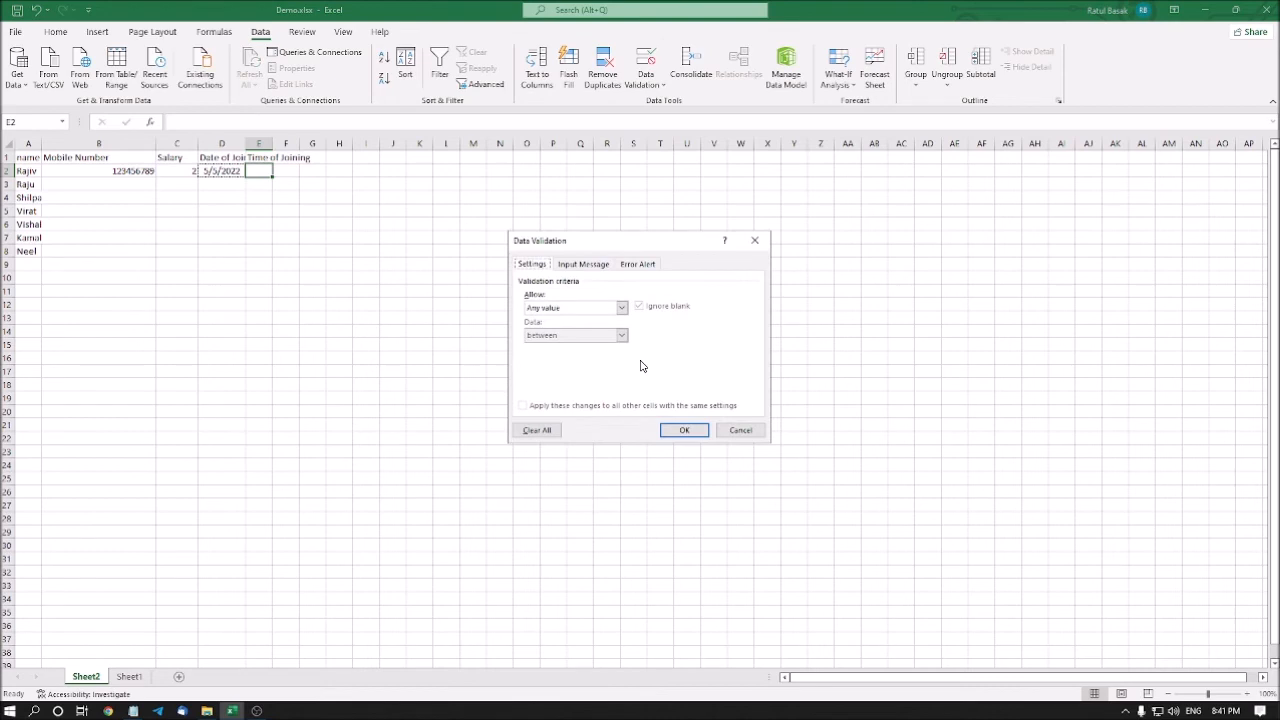
pyautogui.press('Tab')
pyautogui.hotkey('alt', 'Down')
pyautogui.press('Down')
pyautogui.press('Down')
pyautogui.press('Down')
pyautogui.press('Down')
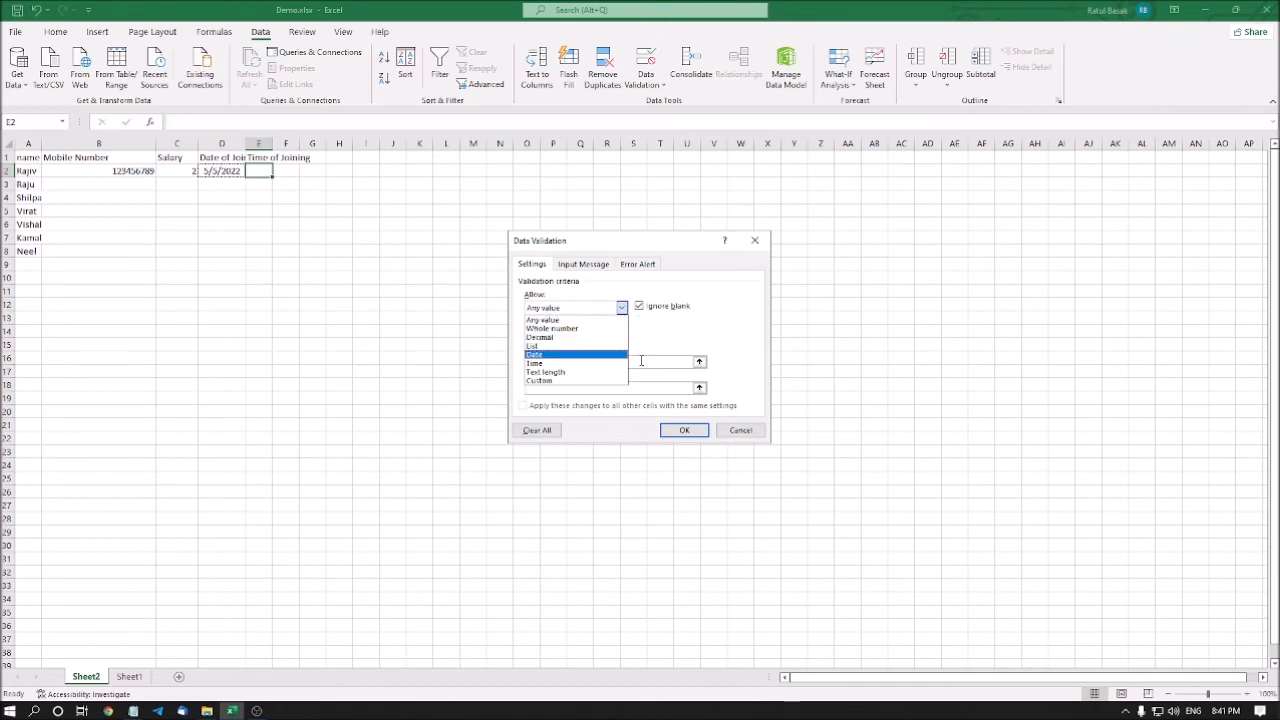
pyautogui.press('Down')
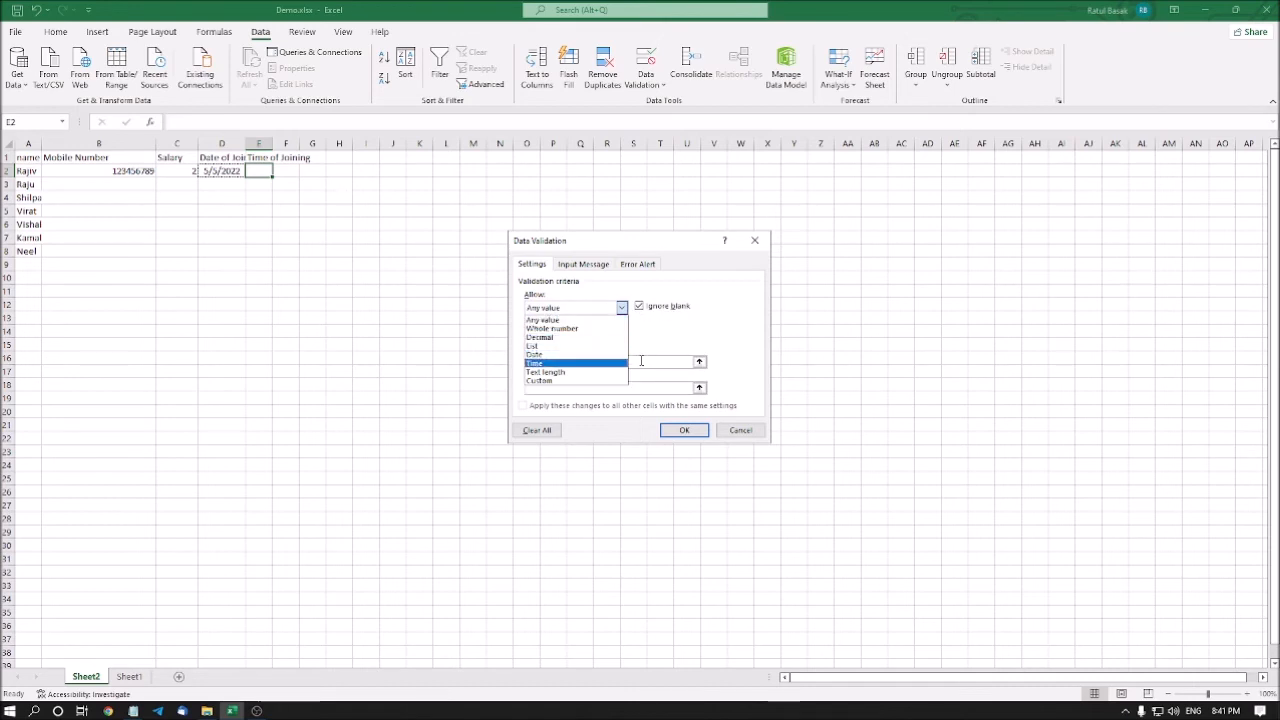
pyautogui.press('Return')
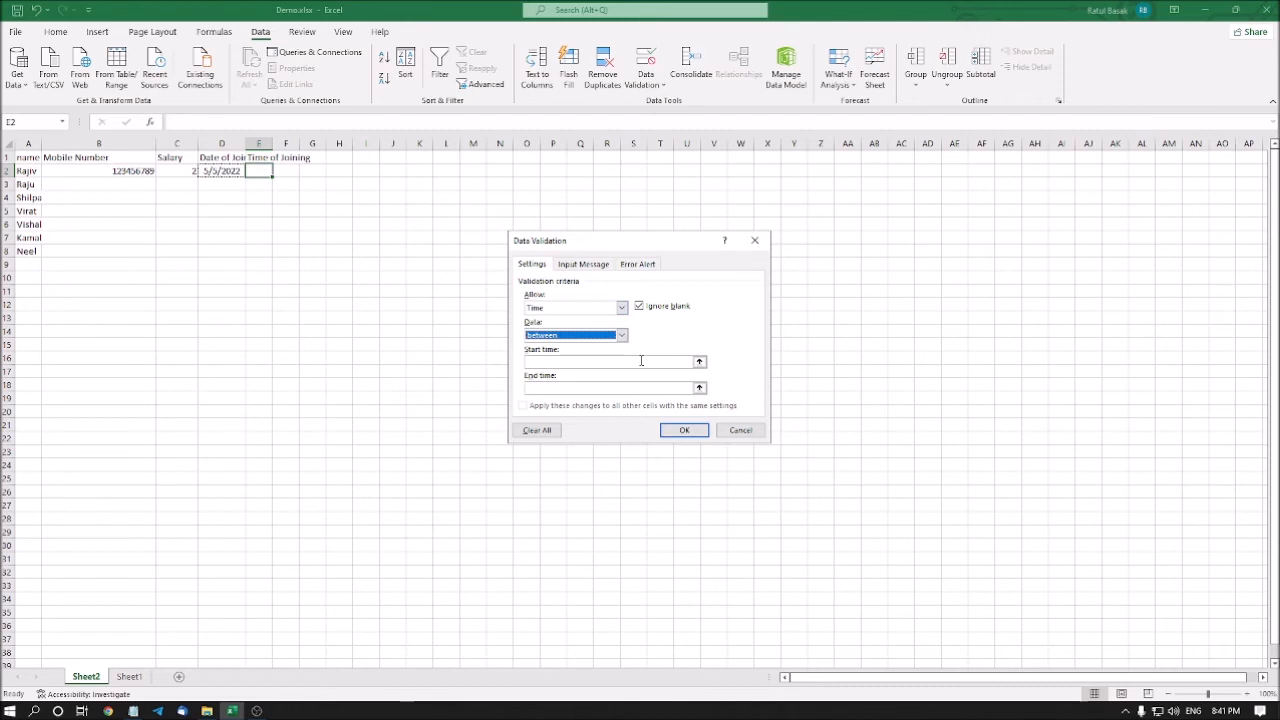
# Set the comparison condition of the time validation rule to less than.
pyautogui.hotkey('alt', 'Down')
pyautogui.press('Down')
pyautogui.press('Down')
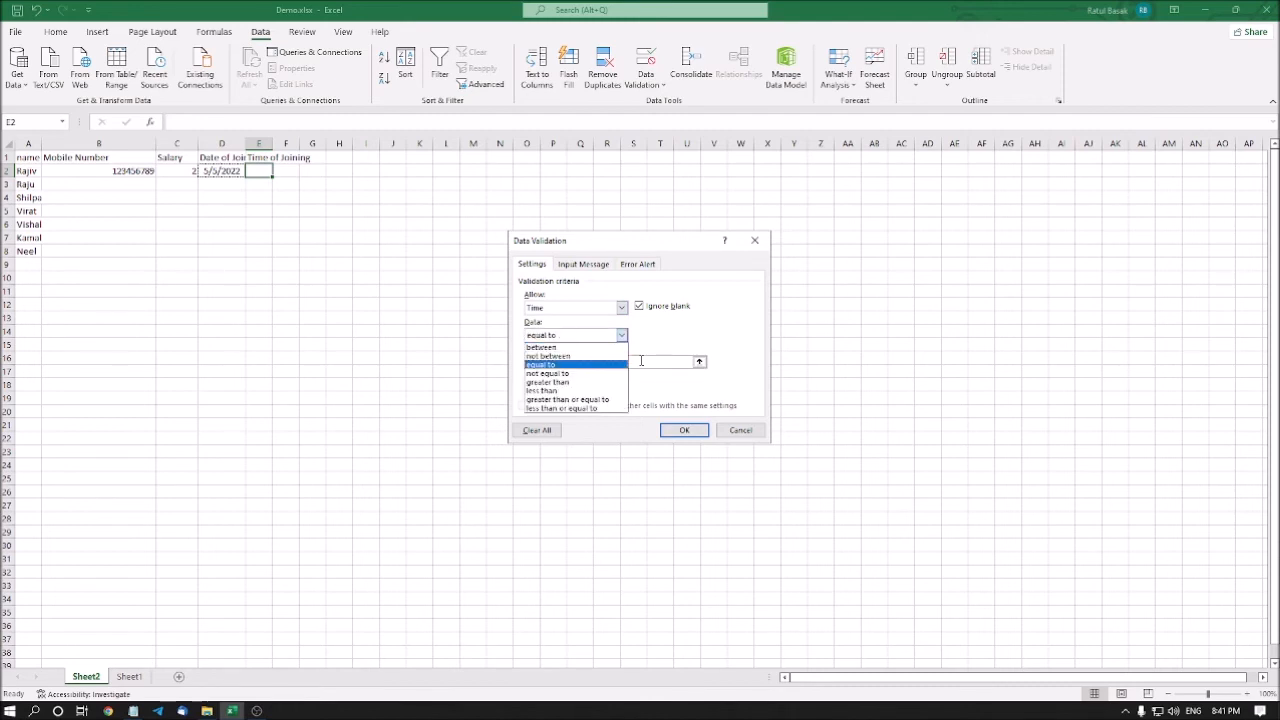
pyautogui.press('Down')
pyautogui.press('Down')
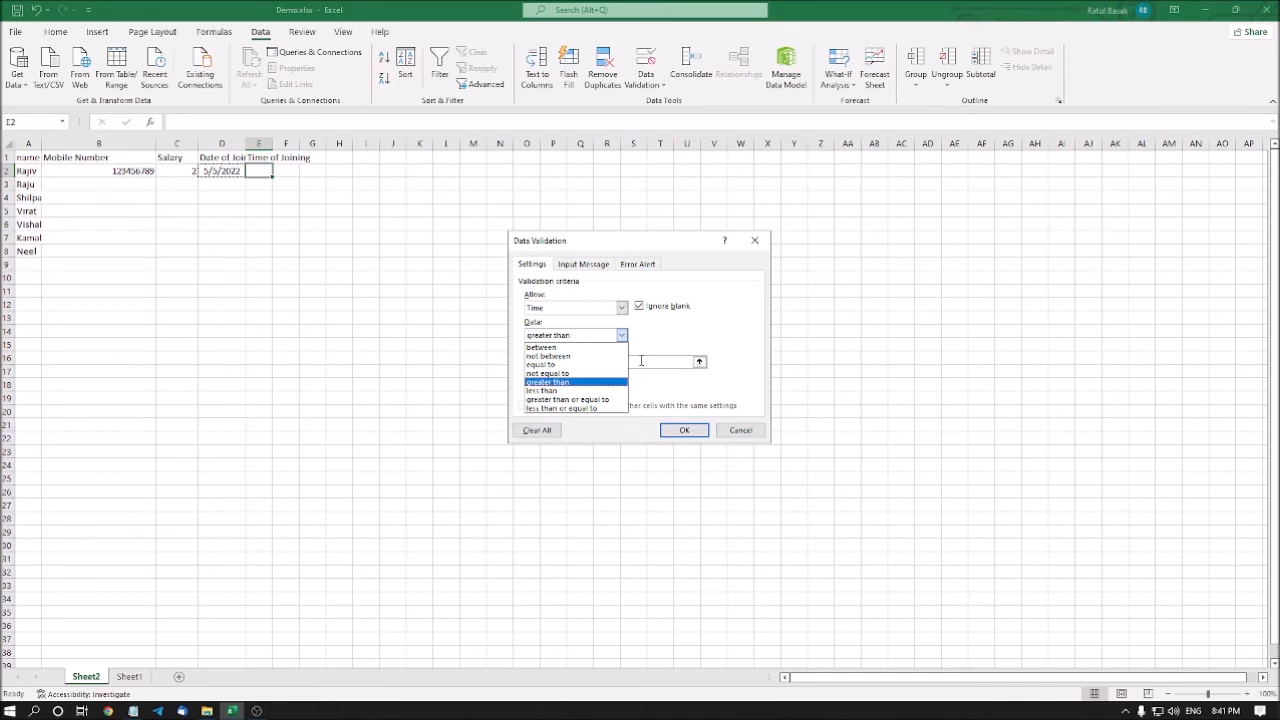
pyautogui.press('Down')
pyautogui.press('Down')
pyautogui.press('Down')
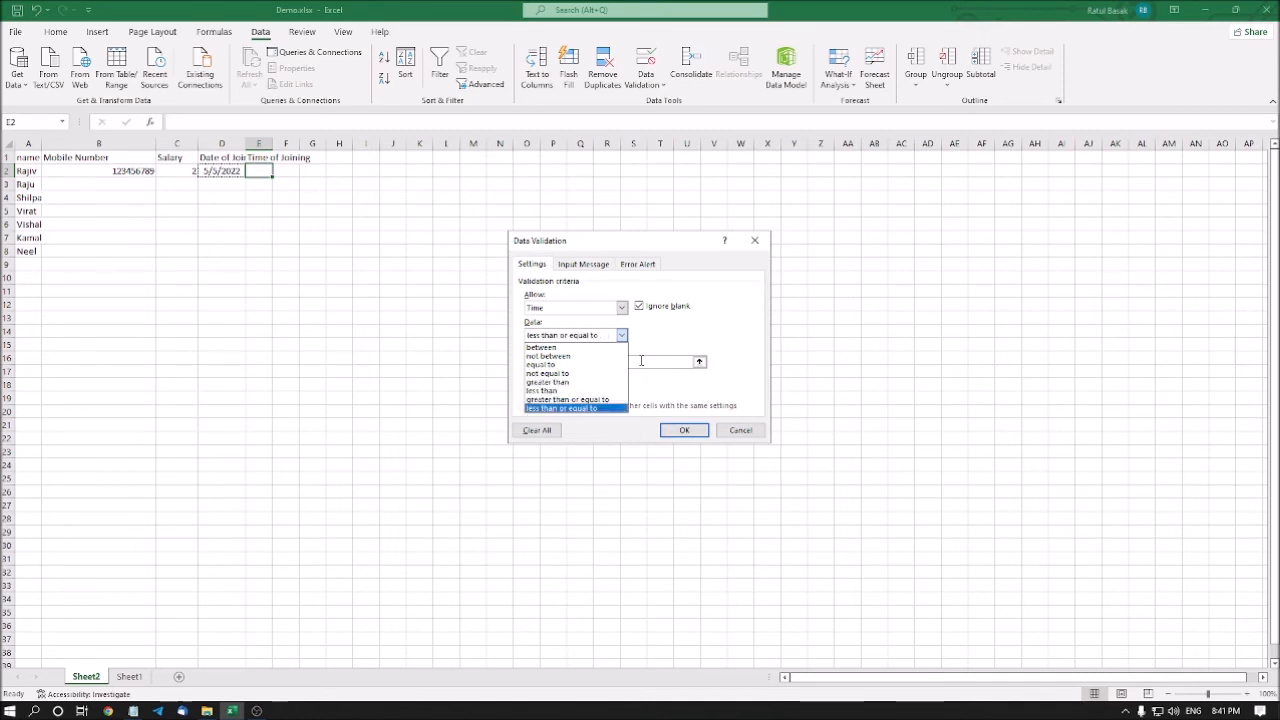
pyautogui.press('Up')
pyautogui.press('Up')
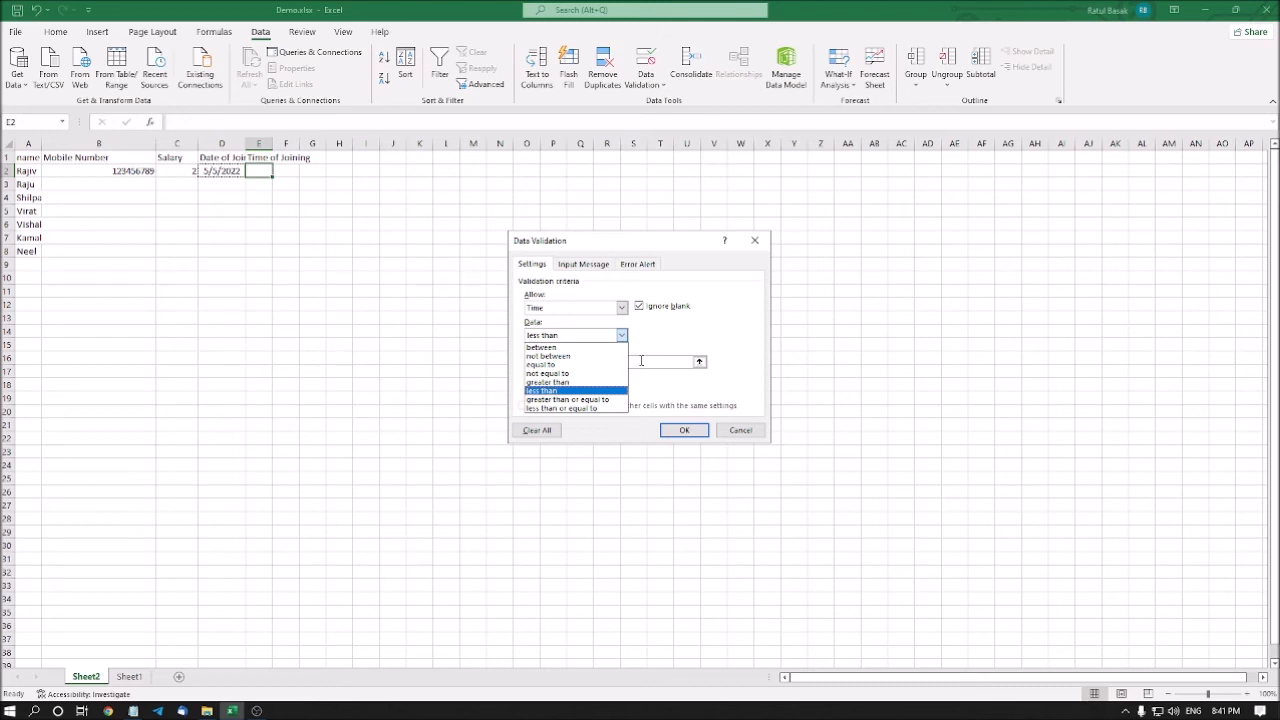
# Enter 10:00AM as the rule's end time and try to apply the validation.
pyautogui.click(641, 361)
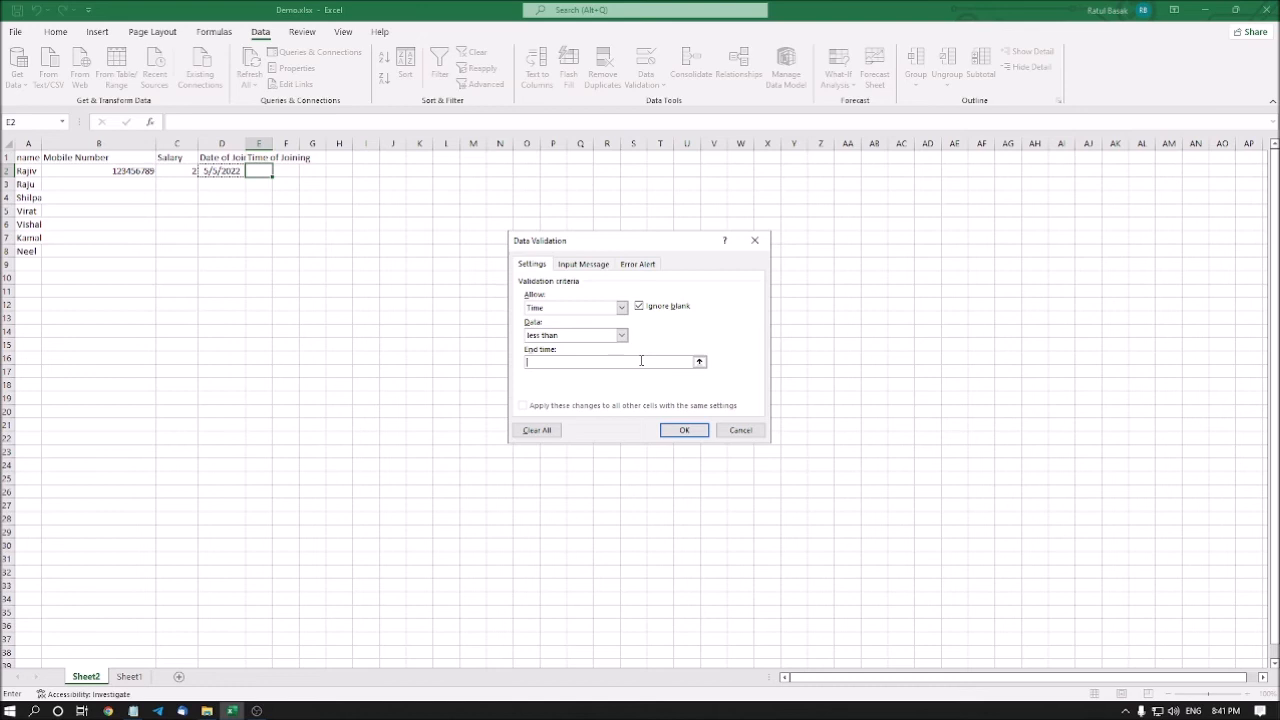
pyautogui.write('10:00AM')
pyautogui.press('Tab')
pyautogui.press('Tab')
pyautogui.press('Return')
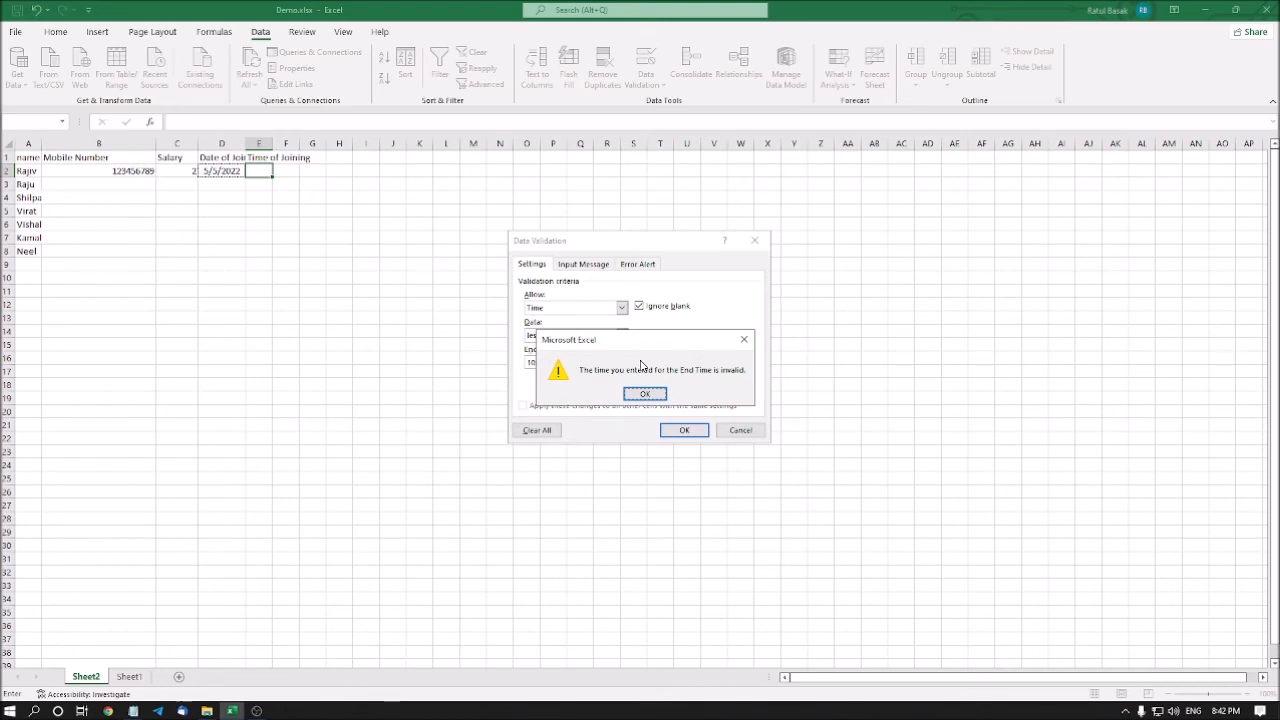
pyautogui.press('Return')
# Correct the way the end time is written and apply the time validation rule to E2.
pyautogui.hotkey('shift', 'Tab')
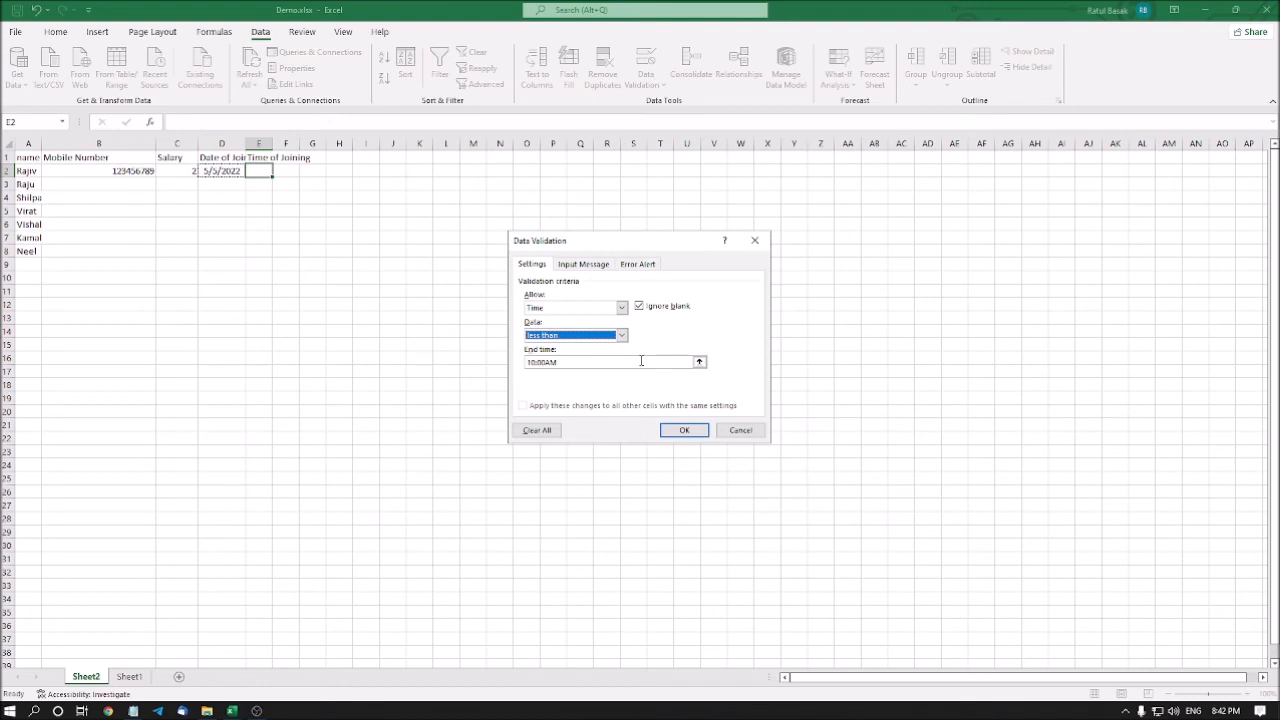
pyautogui.press('Tab')
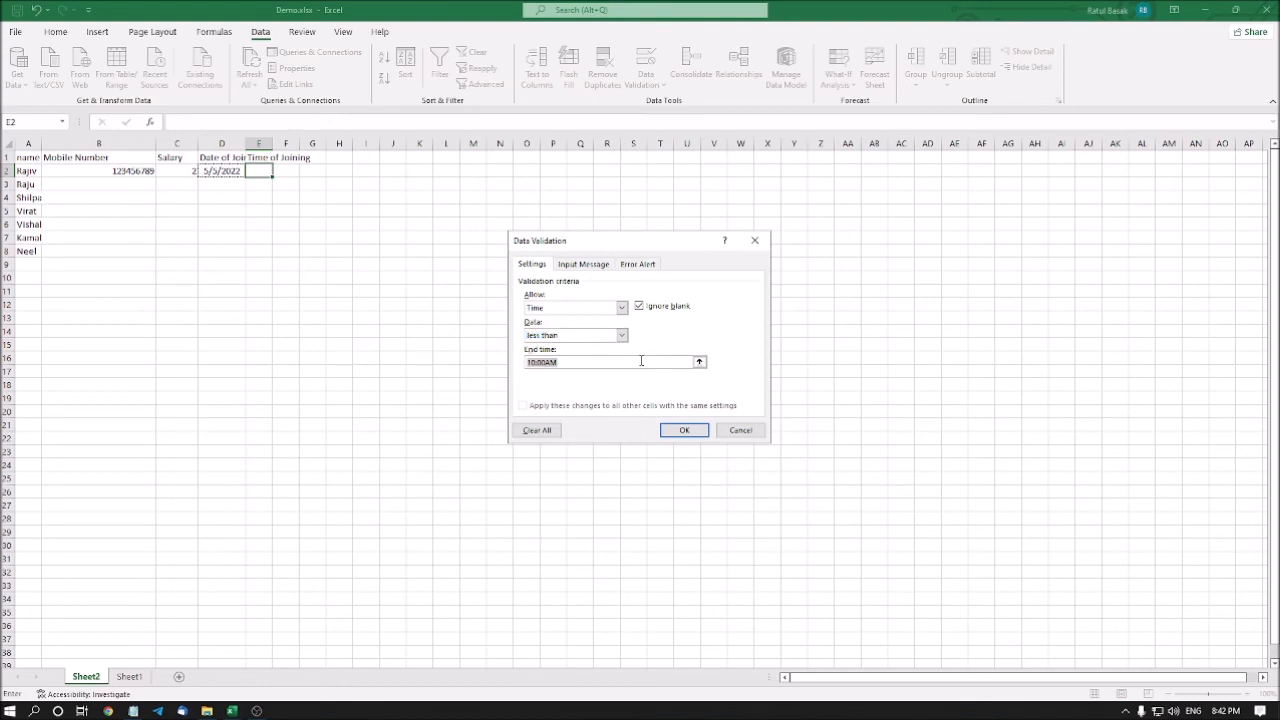
pyautogui.press('Home')
pyautogui.press('Right')
pyautogui.press('Right')
pyautogui.press('Return')
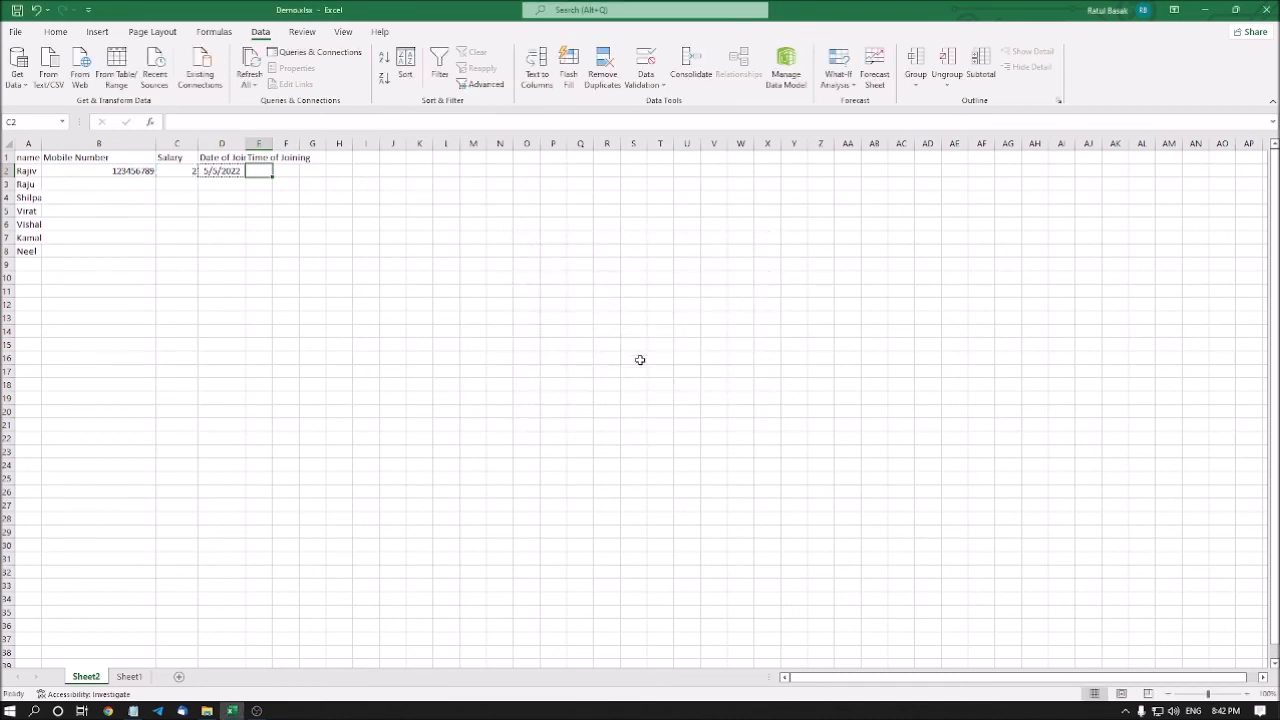
# Reopen the data validation settings of E2 to review the time rule.
pyautogui.press('Left')
pyautogui.press('Right')
pyautogui.hotkey('alt', 'a')
pyautogui.press('v')
pyautogui.press('v')
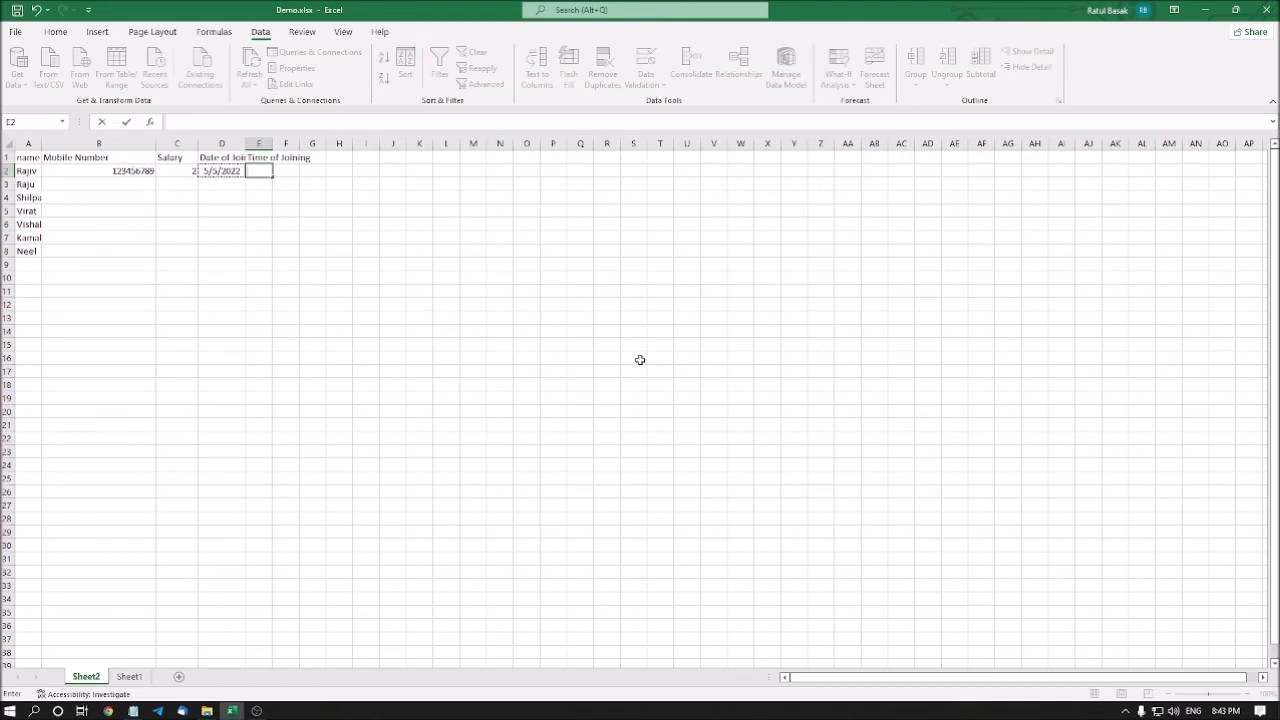
# Try to enter the time 13:00 in E2 to test the validation rule, and discard the entry.
pyautogui.write('13:00')
pyautogui.press('Return')
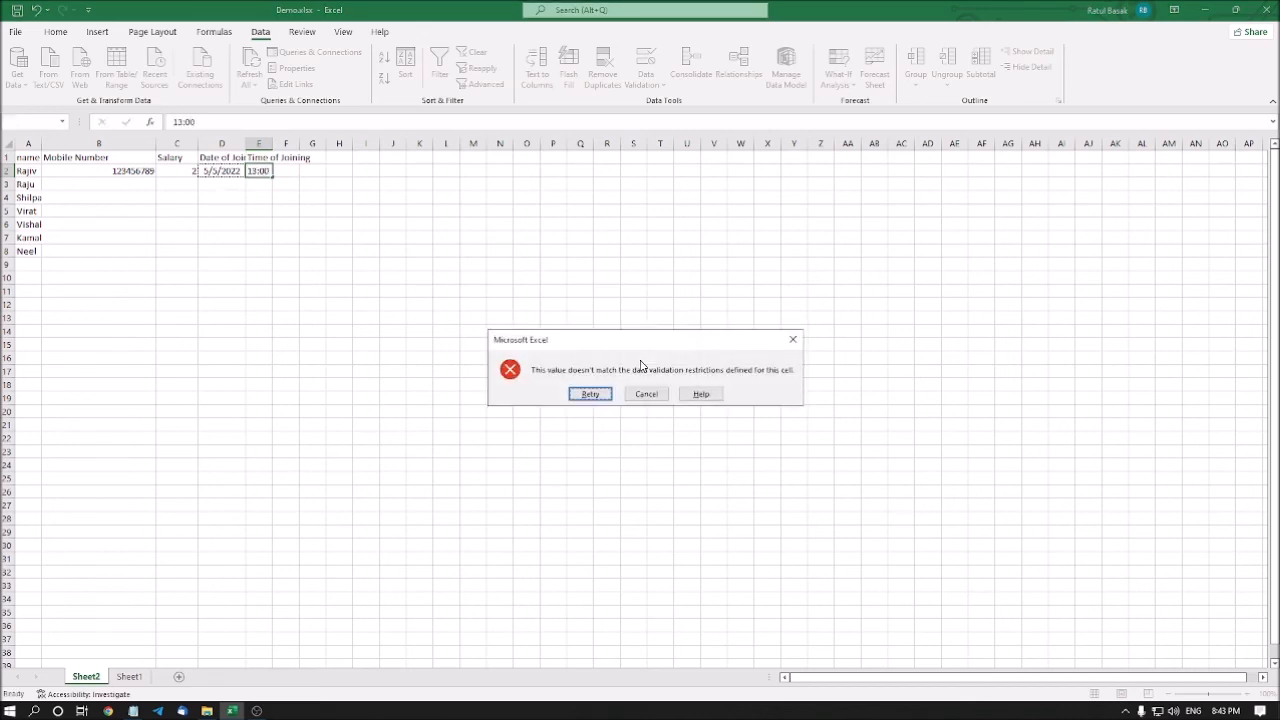
pyautogui.press('Escape')
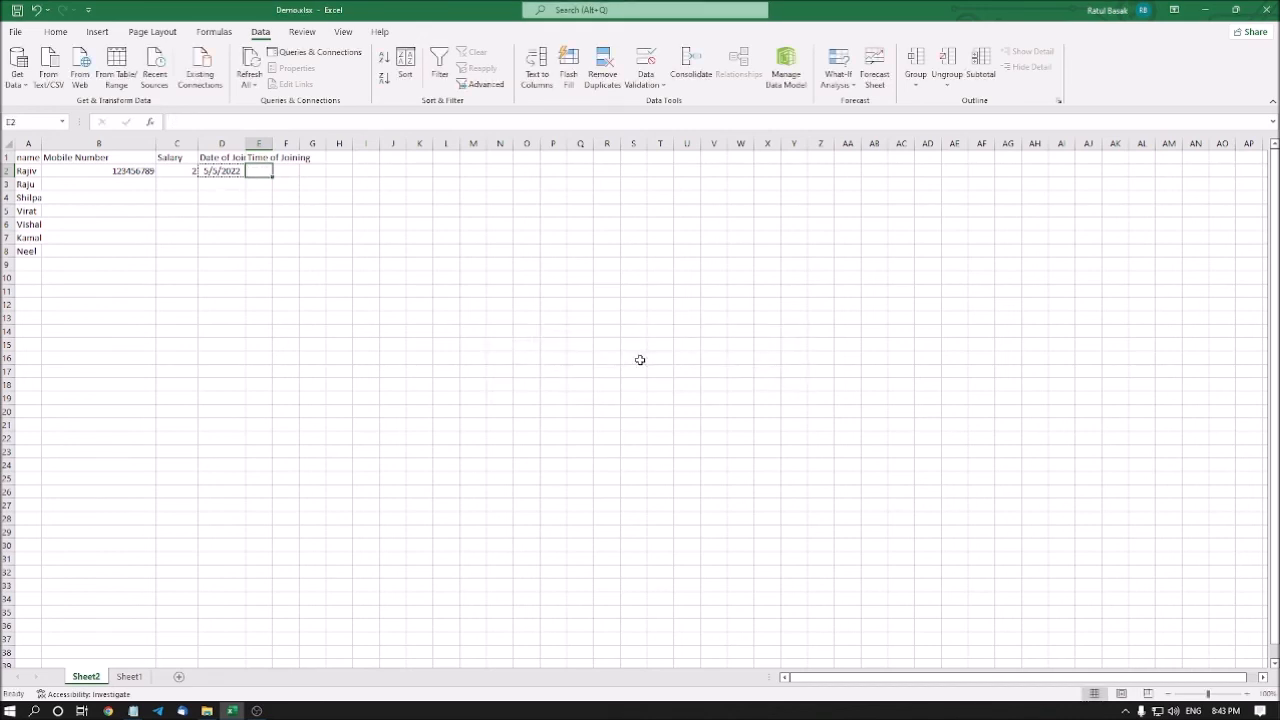
# Enter the joining time 8:45 in E2 to test a time within the allowed limit.
pyautogui.write('8')
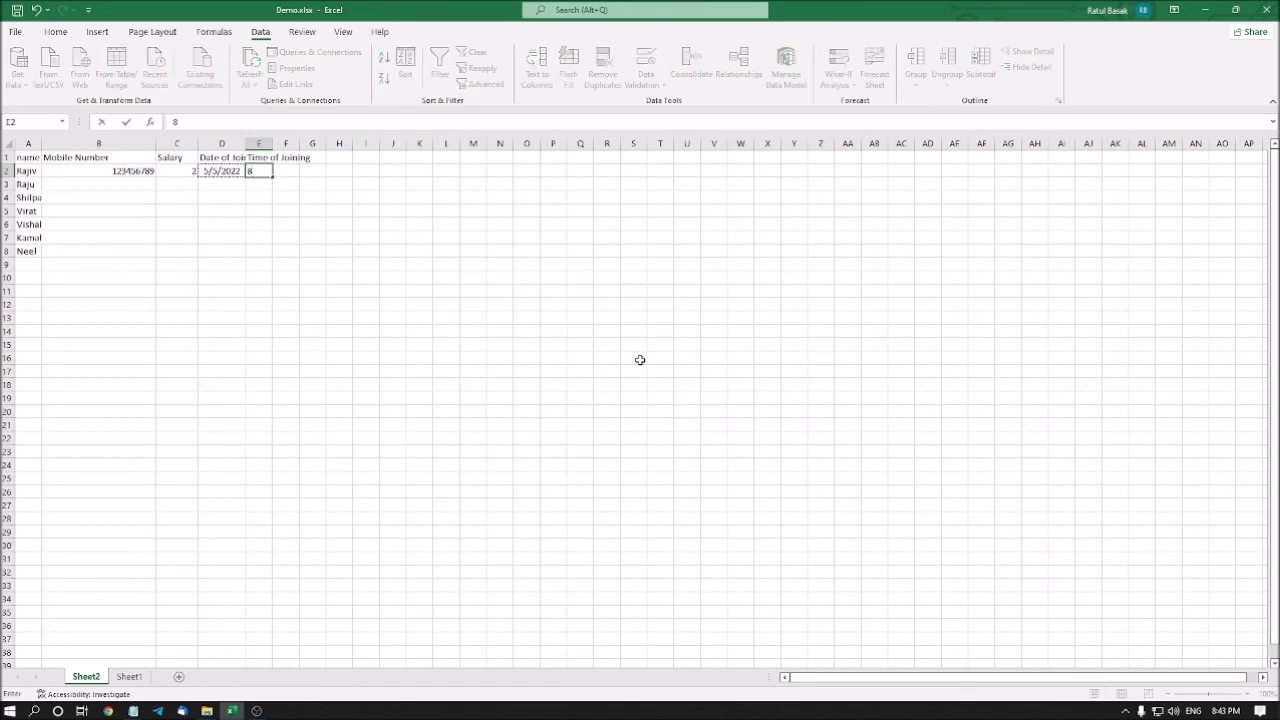
pyautogui.write(':45')
pyautogui.hotkey('ctrl', 'Return')
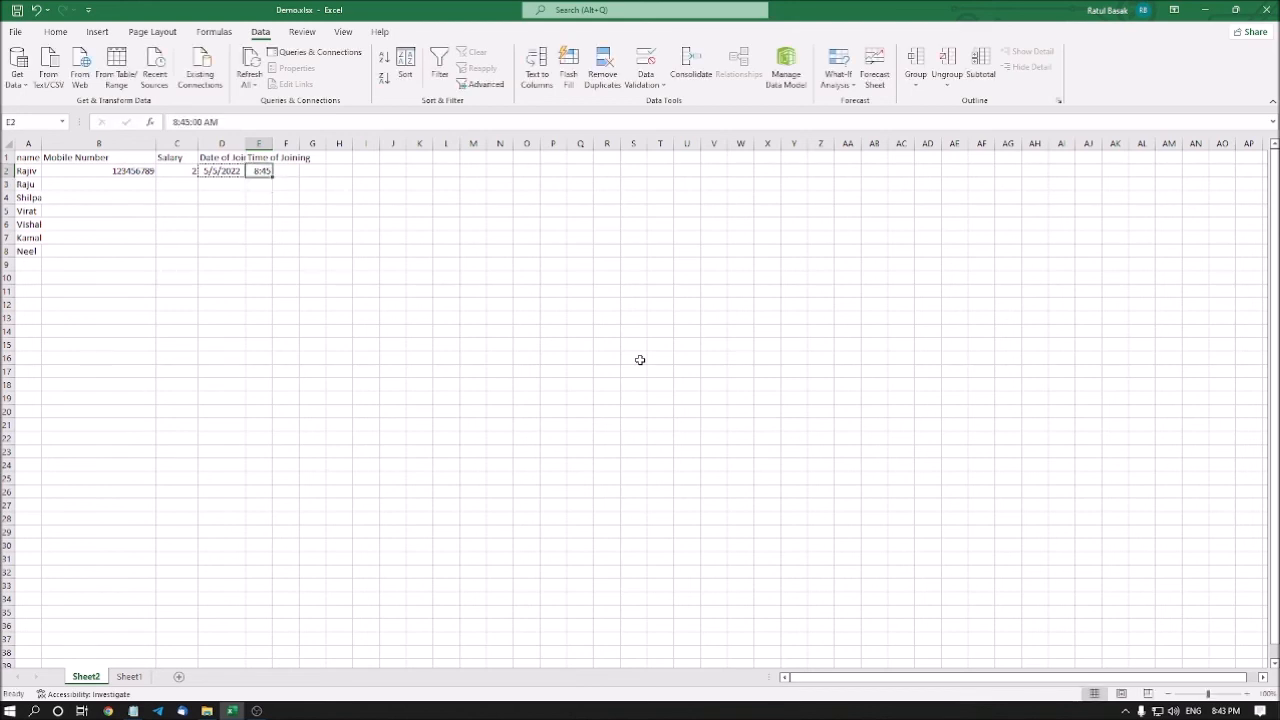